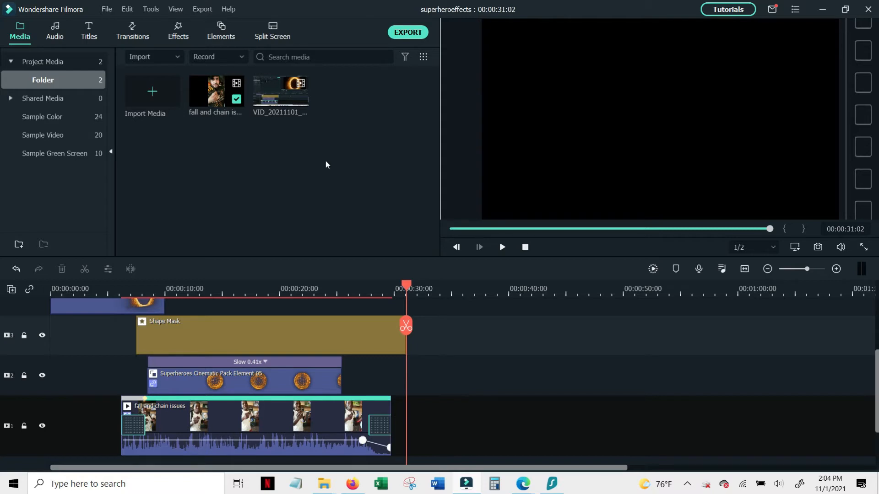
Add the fall and chain video to video track 1 again, starting at about 34 seconds, after the existing clip.
{"action": "double_click", "coordinate": [217, 100]}
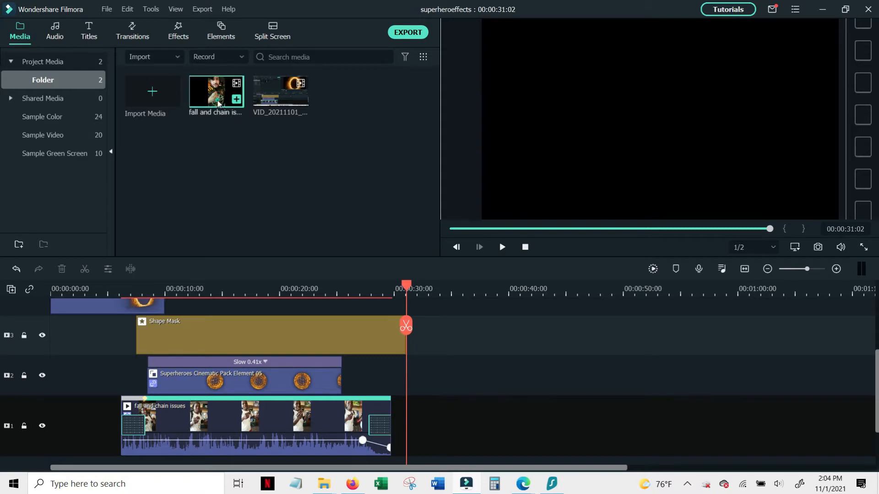
{"action": "left_click_drag", "start_coordinate": [217, 102], "coordinate": [447, 431]}
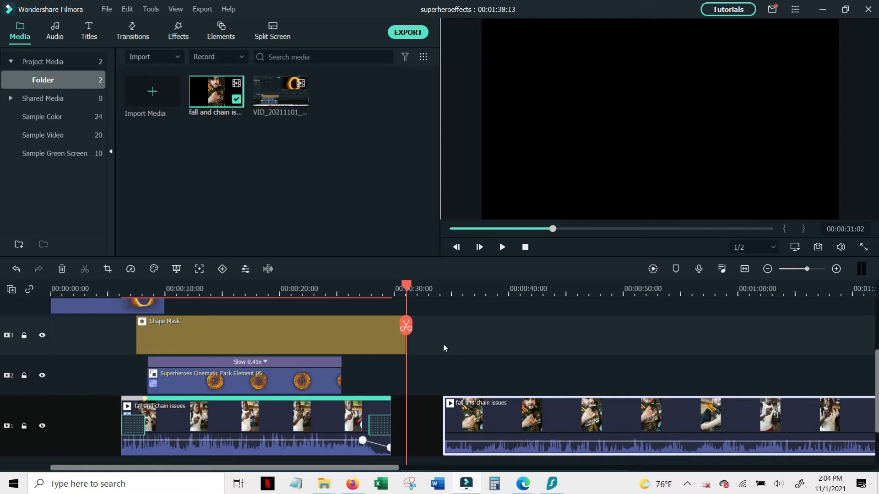
Split the newly added clip at 00:01:06:07, delete the part before the split and preview the remaining footage.
{"action": "left_click", "coordinate": [522, 288]}
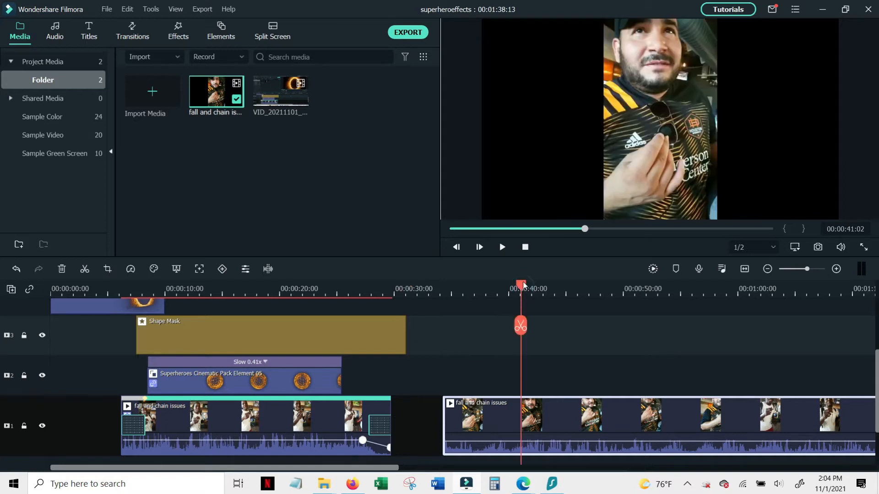
{"action": "left_click_drag", "start_coordinate": [531, 289], "coordinate": [759, 333]}
{"action": "left_click_drag", "start_coordinate": [332, 467], "coordinate": [520, 478]}
{"action": "left_click_drag", "start_coordinate": [318, 326], "coordinate": [366, 329]}
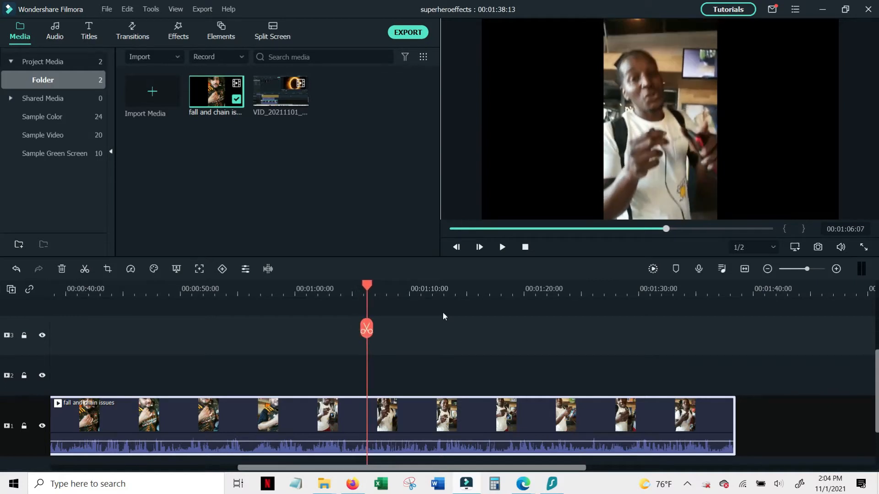
{"action": "left_click", "coordinate": [366, 329]}
{"action": "left_click", "coordinate": [306, 421]}
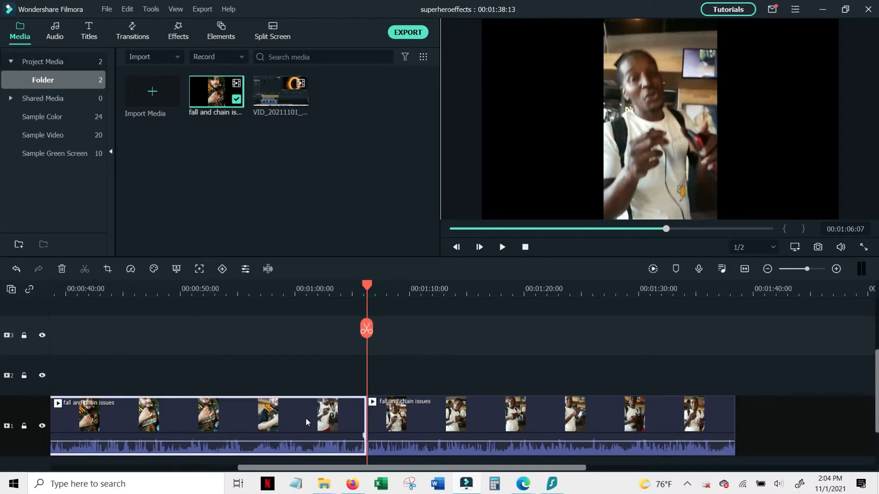
{"action": "key", "text": "Delete"}
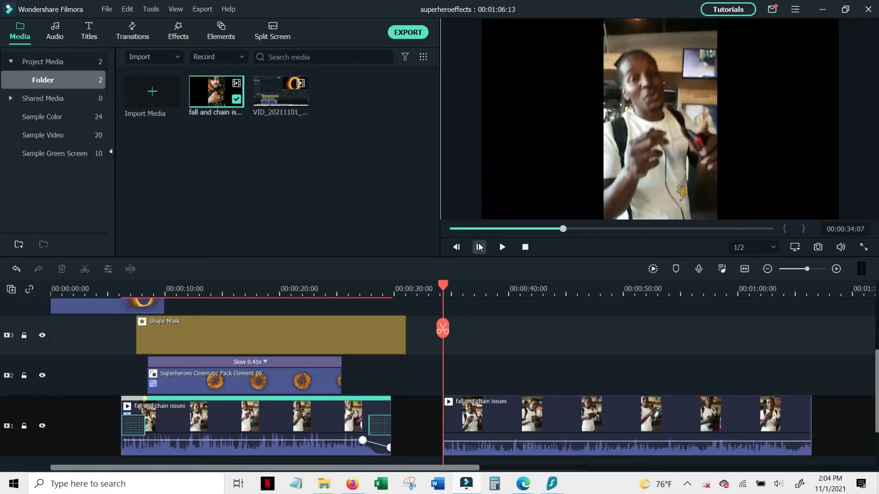
{"action": "left_click", "coordinate": [502, 248]}
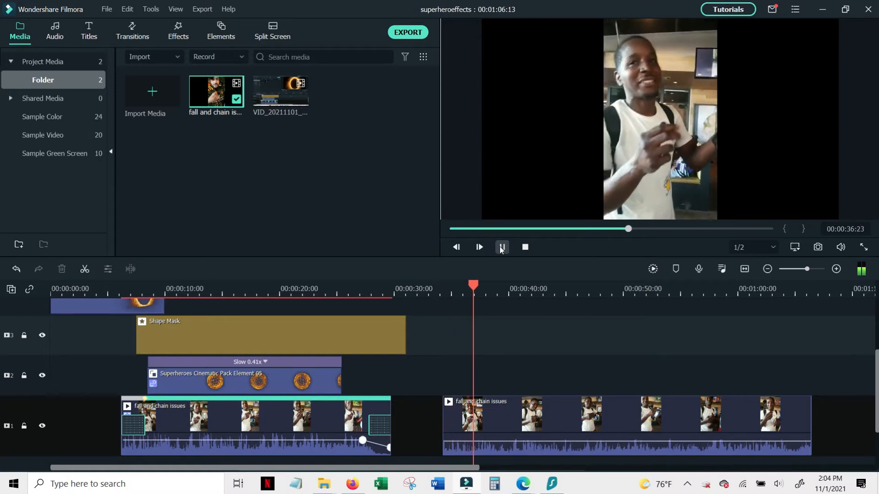
{"action": "left_click", "coordinate": [502, 247]}
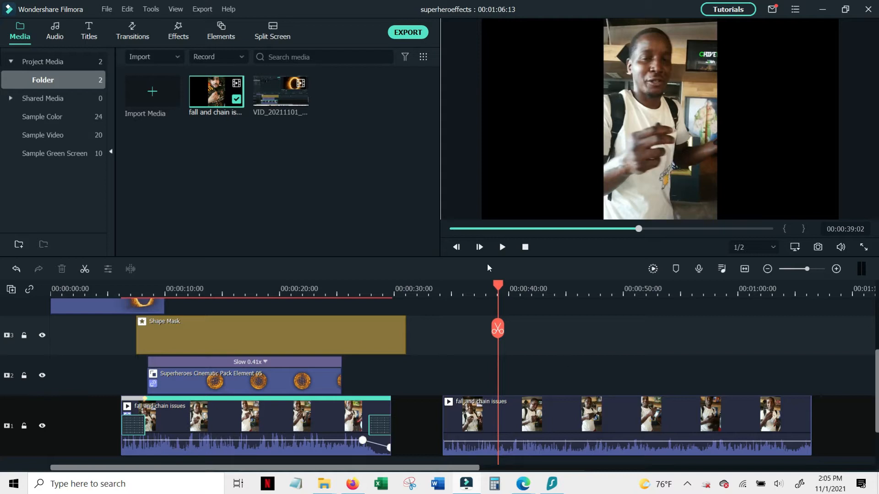
Apply the basic Fade transition to the start of the trimmed clip and preview the fade-in.
{"action": "left_click", "coordinate": [133, 32]}
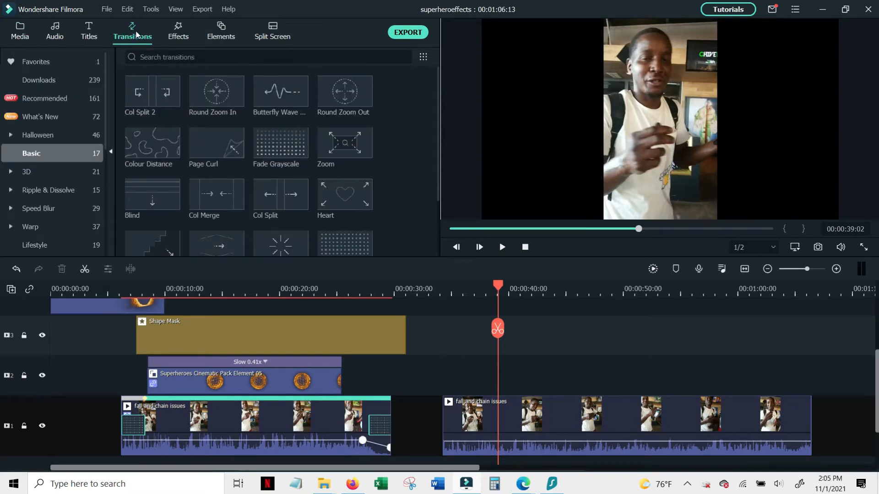
{"action": "scroll", "coordinate": [369, 197], "scroll_direction": "down", "scroll_amount": 2}
{"action": "left_click_drag", "start_coordinate": [345, 176], "coordinate": [450, 420]}
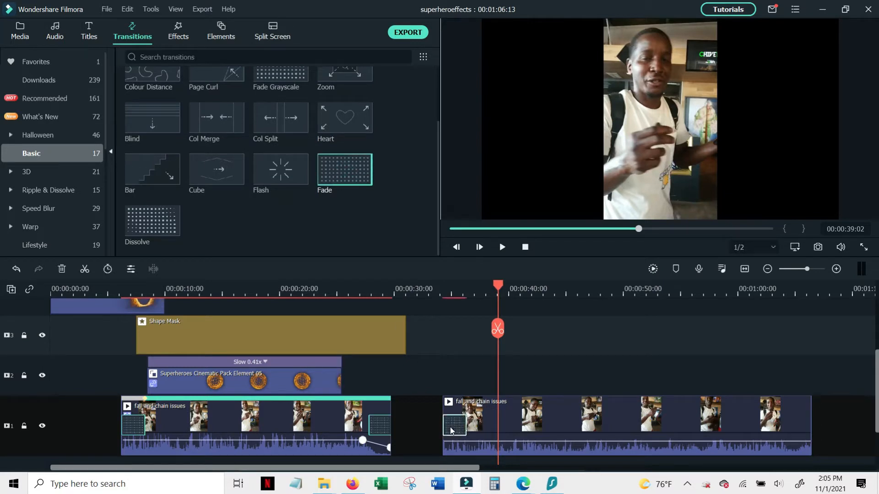
{"action": "left_click", "coordinate": [440, 293]}
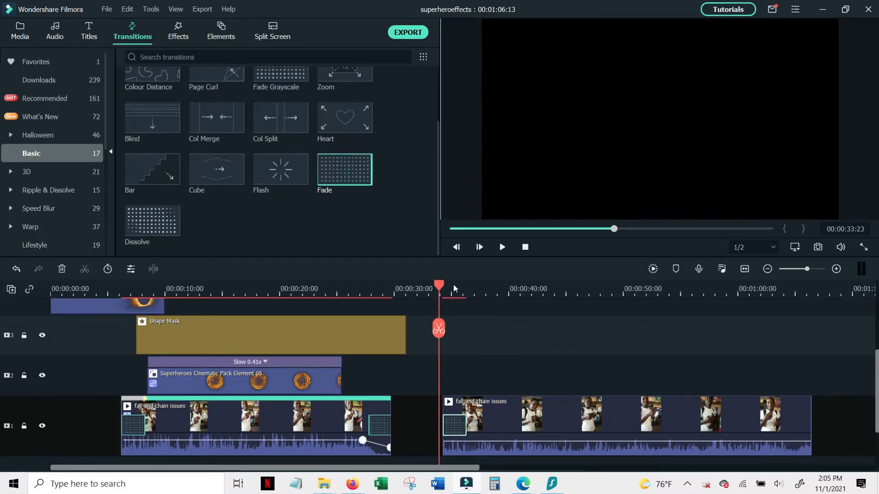
{"action": "left_click", "coordinate": [502, 247]}
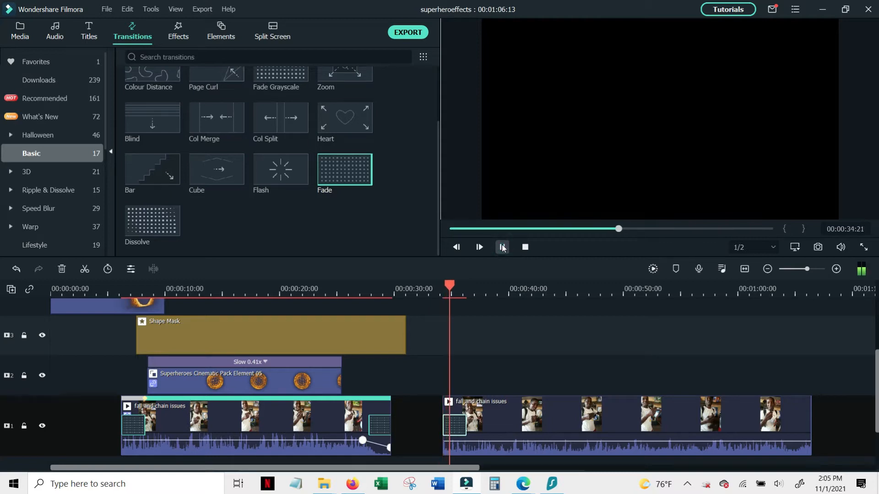
{"action": "left_click", "coordinate": [502, 247]}
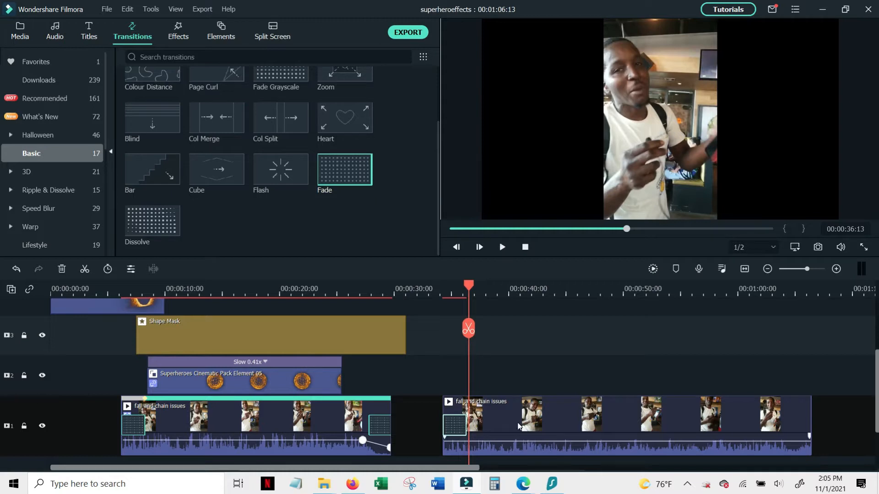
Move the trimmed clip further along video track 1 so that it starts at about 46 seconds.
{"action": "left_click_drag", "start_coordinate": [526, 425], "coordinate": [661, 431]}
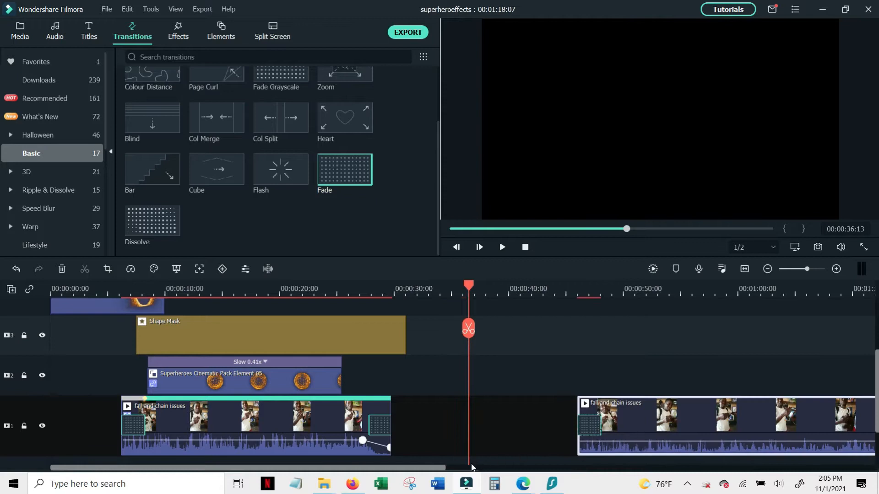
{"action": "left_click_drag", "start_coordinate": [430, 468], "coordinate": [475, 474]}
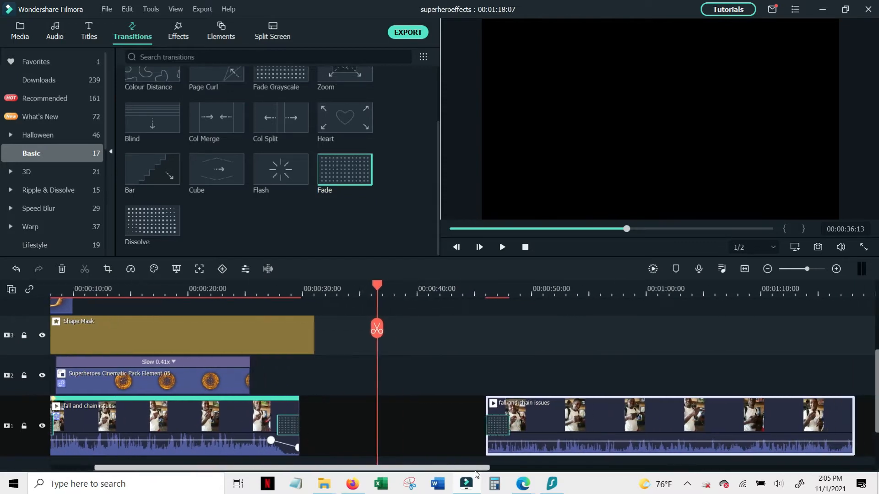
{"action": "double_click", "coordinate": [552, 427]}
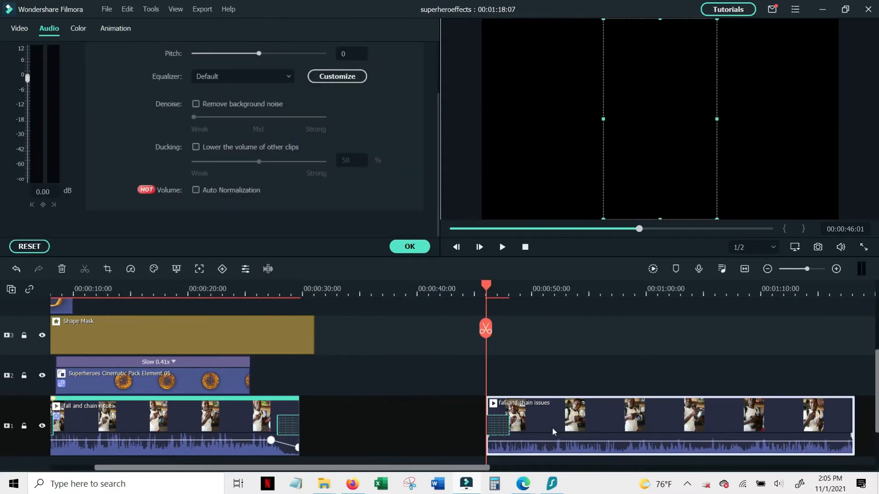
{"action": "left_click", "coordinate": [405, 249]}
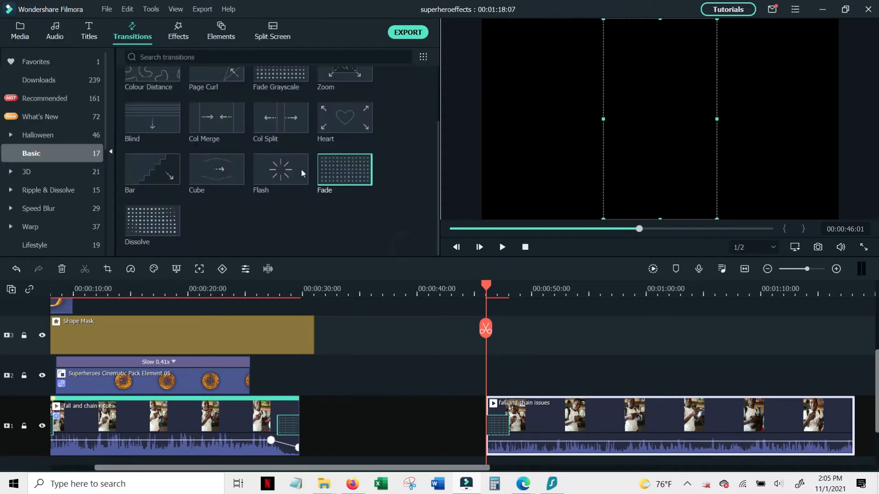
Enable Motion Tracking on the trimmed clip, fit a small tracking box over the man's hand at 00:00:49:00 and run the tracking.
{"action": "double_click", "coordinate": [550, 411]}
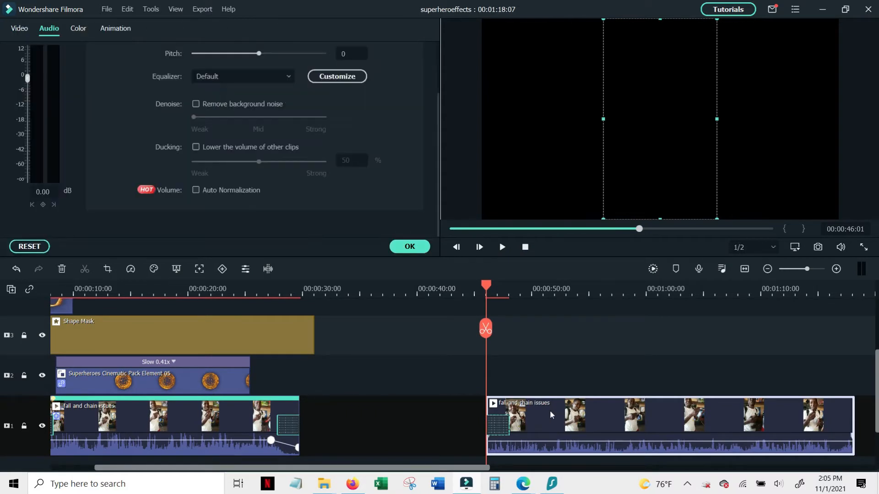
{"action": "left_click", "coordinate": [19, 28]}
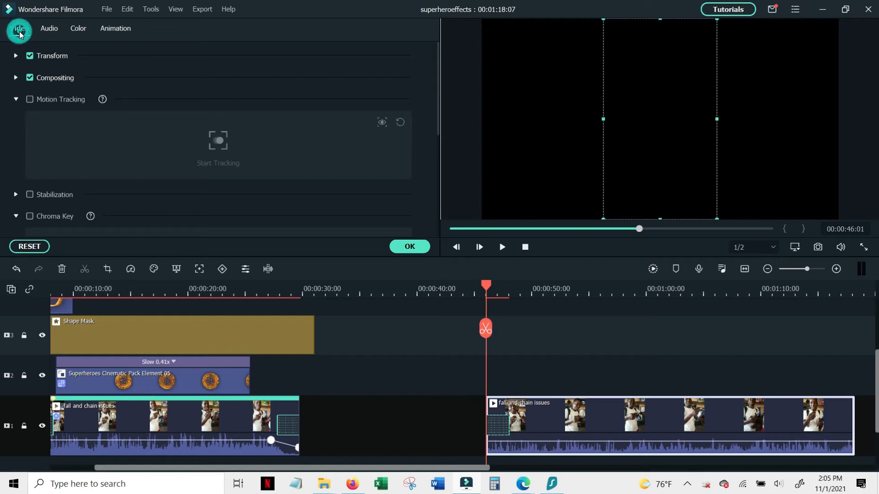
{"action": "left_click", "coordinate": [29, 100]}
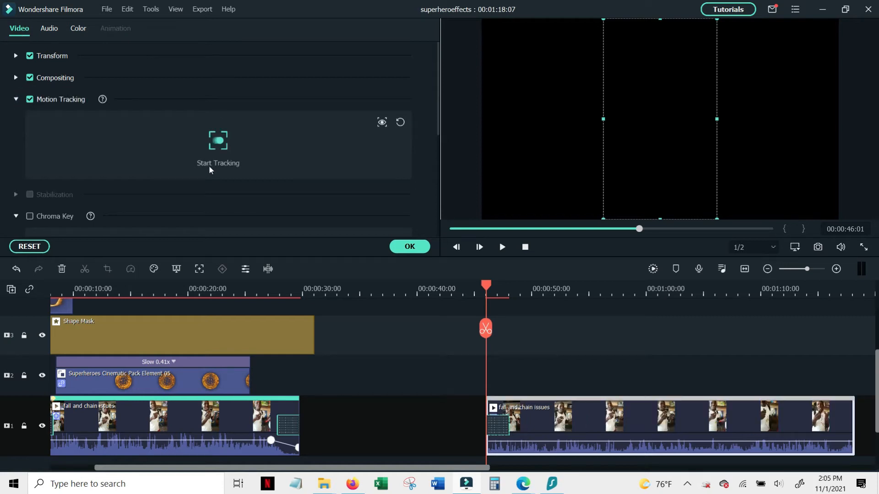
{"action": "left_click_drag", "start_coordinate": [487, 331], "coordinate": [520, 332]}
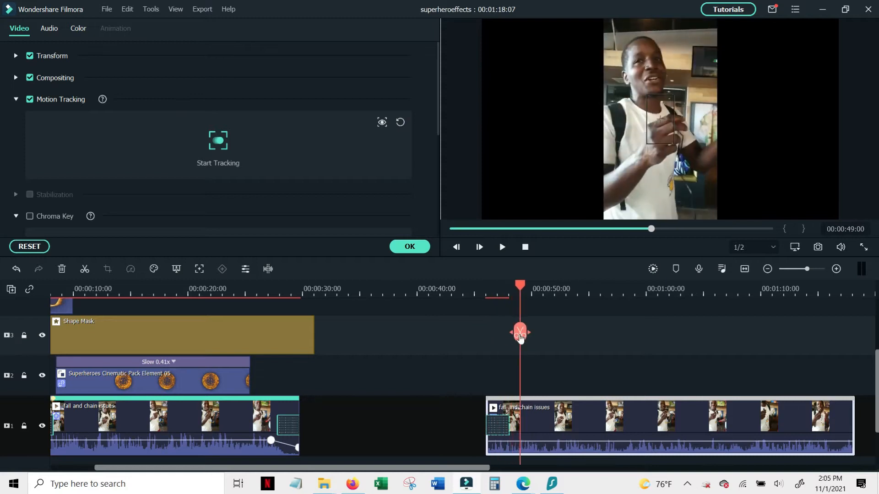
{"action": "left_click", "coordinate": [652, 125]}
{"action": "left_click_drag", "start_coordinate": [661, 94], "coordinate": [664, 130]}
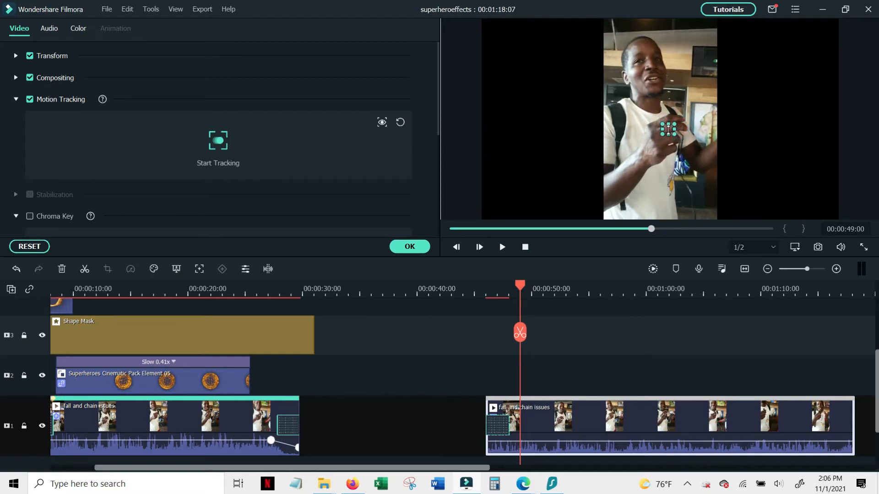
{"action": "left_click", "coordinate": [218, 137]}
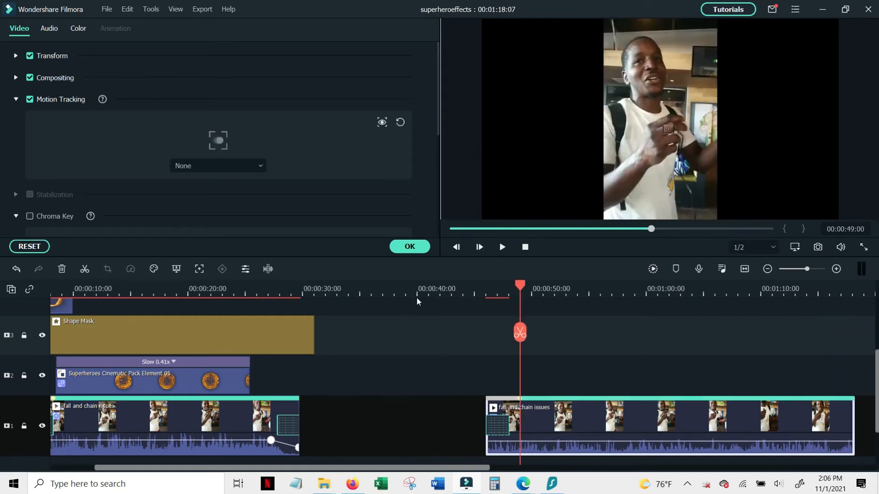
{"action": "left_click", "coordinate": [416, 249]}
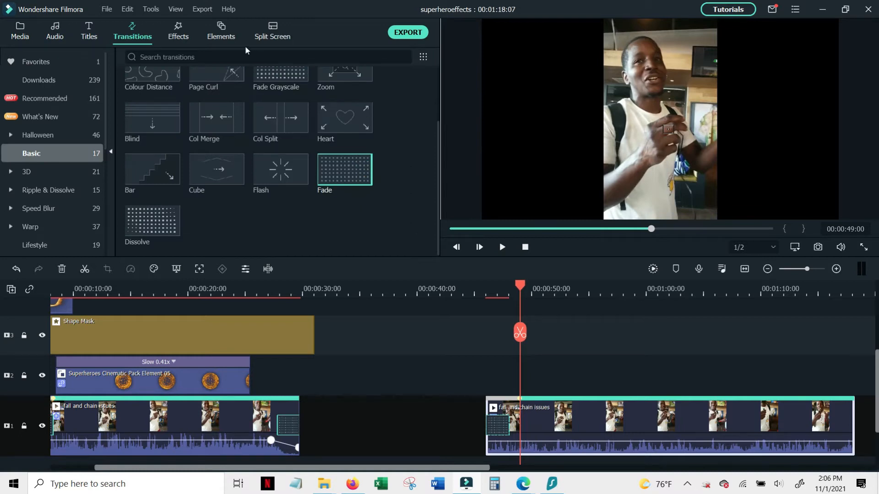
Search the elements library for "superhero".
{"action": "left_click", "coordinate": [230, 40]}
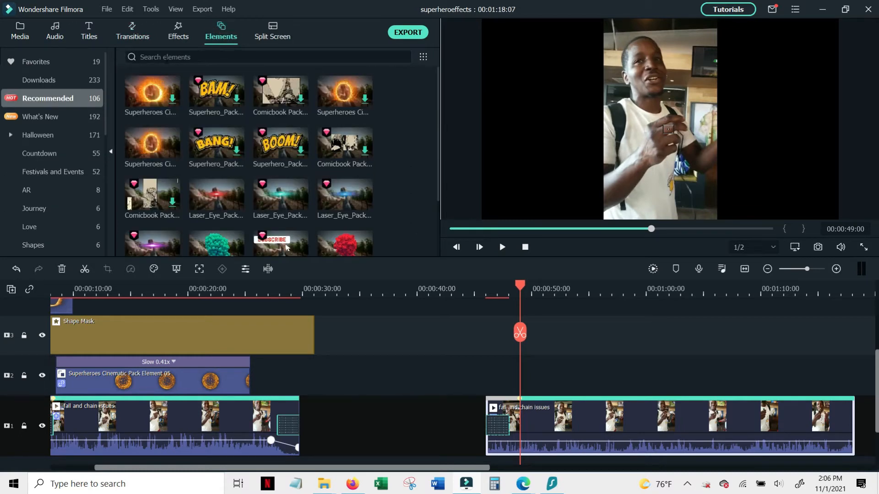
{"action": "left_click", "coordinate": [190, 57]}
{"action": "type", "text": "superhroe"}
{"action": "key", "text": "BackSpace"}
{"action": "key", "text": "BackSpace"}
{"action": "key", "text": "BackSpace"}
{"action": "type", "text": "ero"}
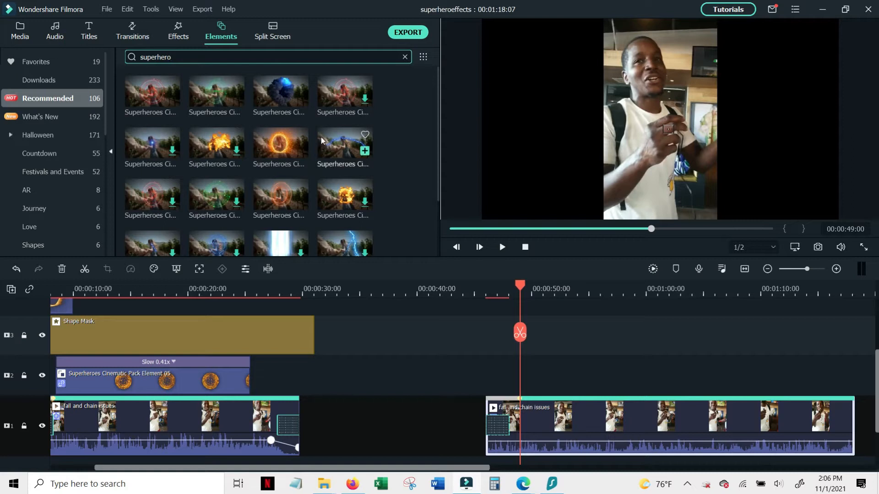
Preview the orange magic-circle elements and place the front-facing one on video track 2 at 00:00:49:00, above the tracked clip.
{"action": "scroll", "coordinate": [322, 140], "scroll_direction": "down", "scroll_amount": 2}
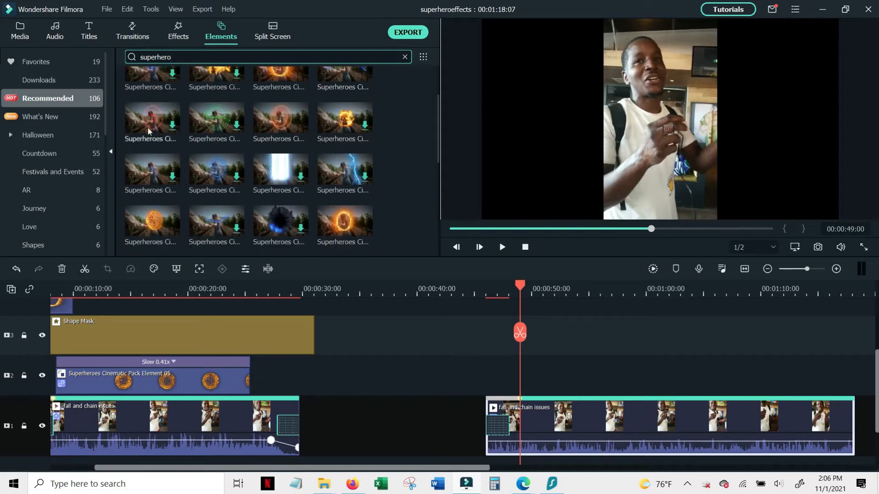
{"action": "left_click", "coordinate": [152, 228]}
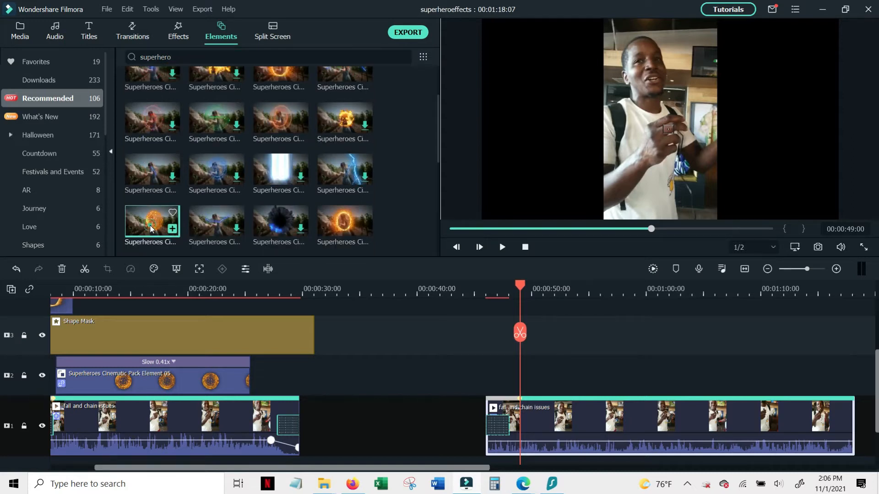
{"action": "scroll", "coordinate": [180, 194], "scroll_direction": "down", "scroll_amount": 4}
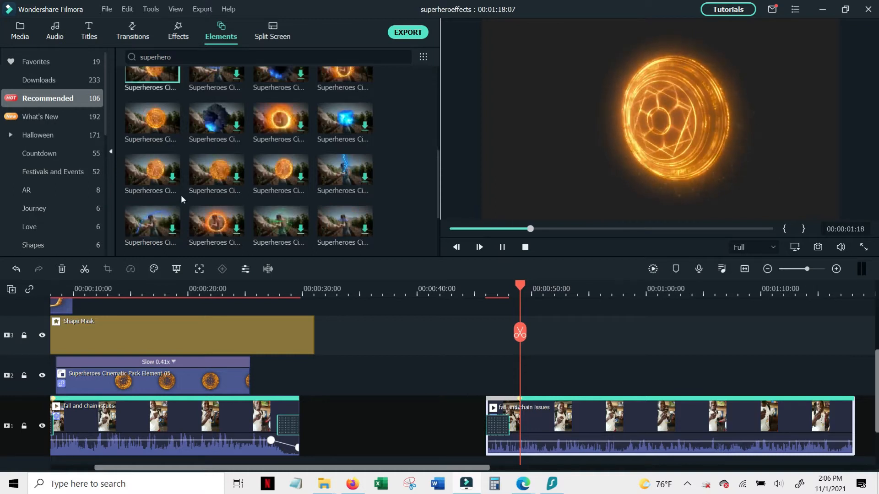
{"action": "scroll", "coordinate": [182, 199], "scroll_direction": "up", "scroll_amount": 1}
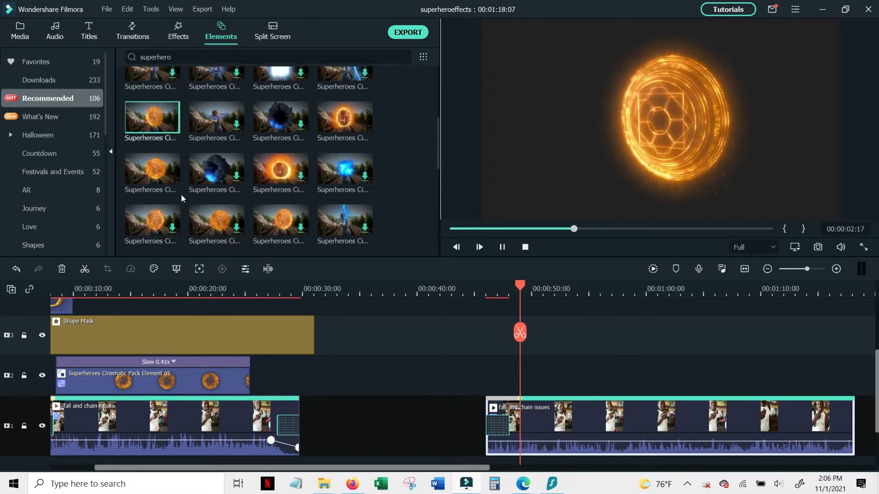
{"action": "left_click", "coordinate": [155, 173]}
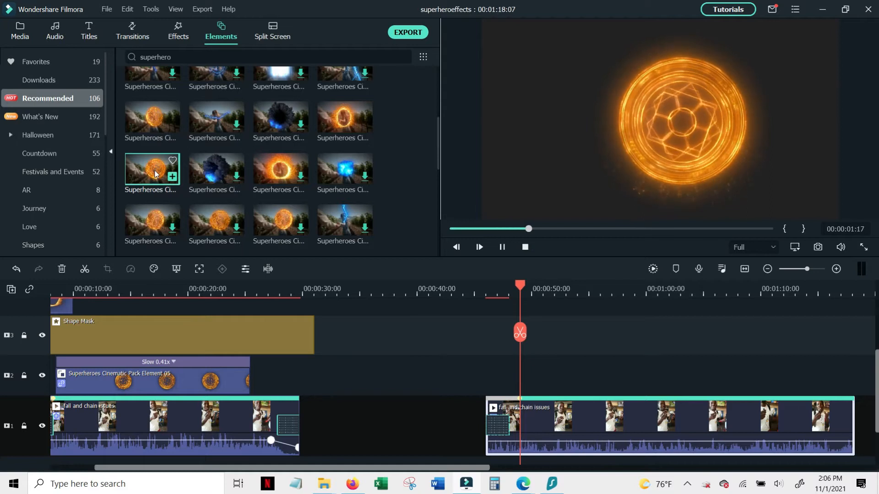
{"action": "left_click", "coordinate": [504, 247]}
{"action": "left_click_drag", "start_coordinate": [143, 182], "coordinate": [517, 395]}
{"action": "scroll", "coordinate": [458, 439], "scroll_direction": "down", "scroll_amount": 1}
{"action": "left_click_drag", "start_coordinate": [425, 471], "coordinate": [493, 471]}
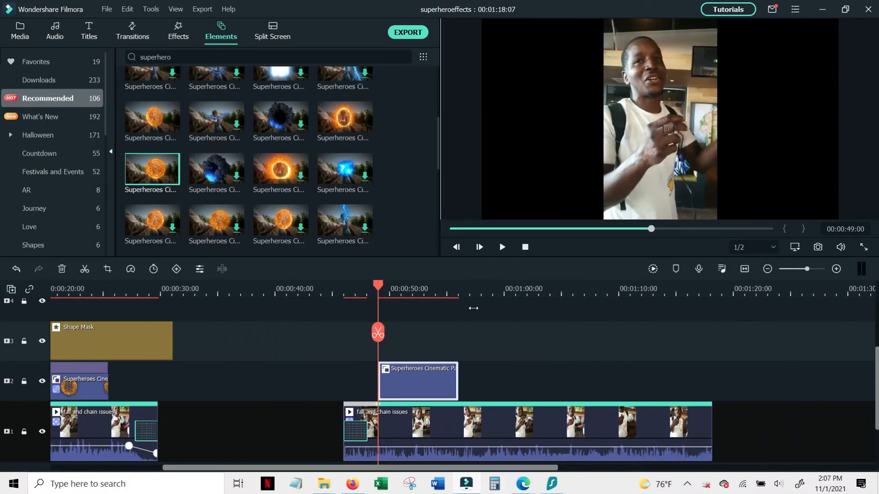
Link the Superheroes Cinematic Pack element to the motion tracking of the trimmed clip.
{"action": "double_click", "coordinate": [424, 431]}
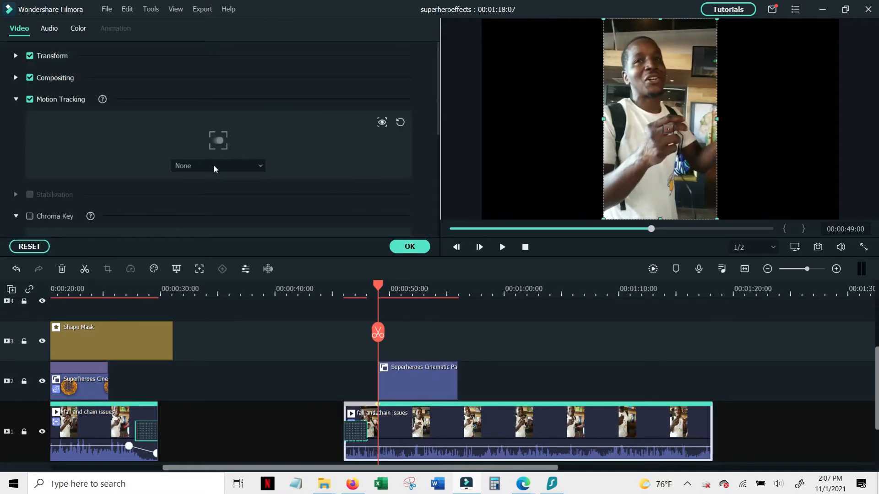
{"action": "left_click", "coordinate": [200, 167]}
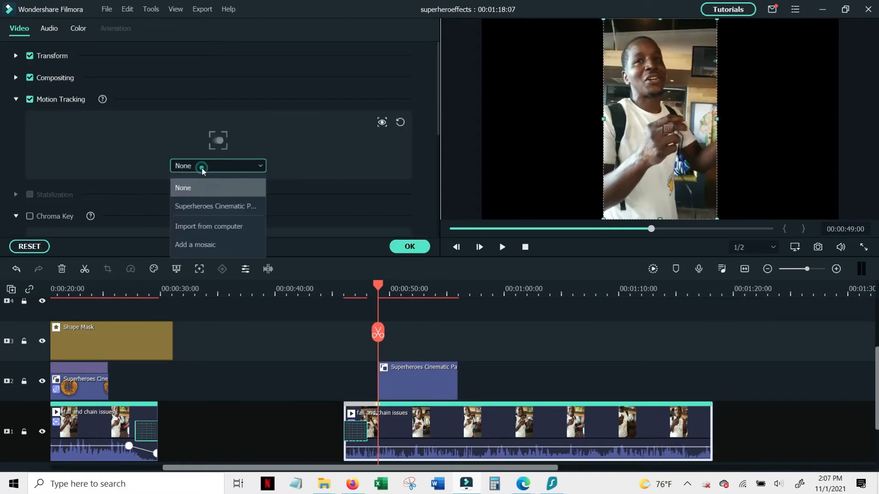
{"action": "left_click", "coordinate": [207, 207]}
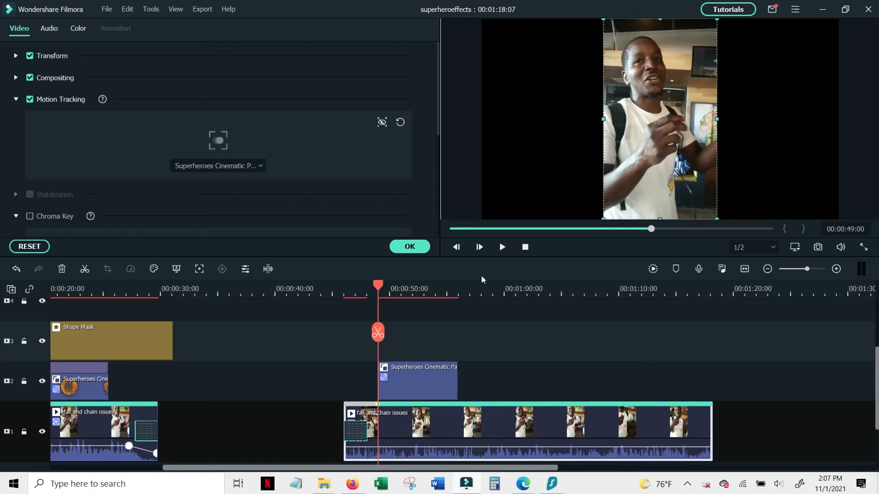
Play the tracked effect to 00:00:52:05, scale the magic circle down to about two-thirds and reposition it over the man's hand.
{"action": "left_click", "coordinate": [502, 248]}
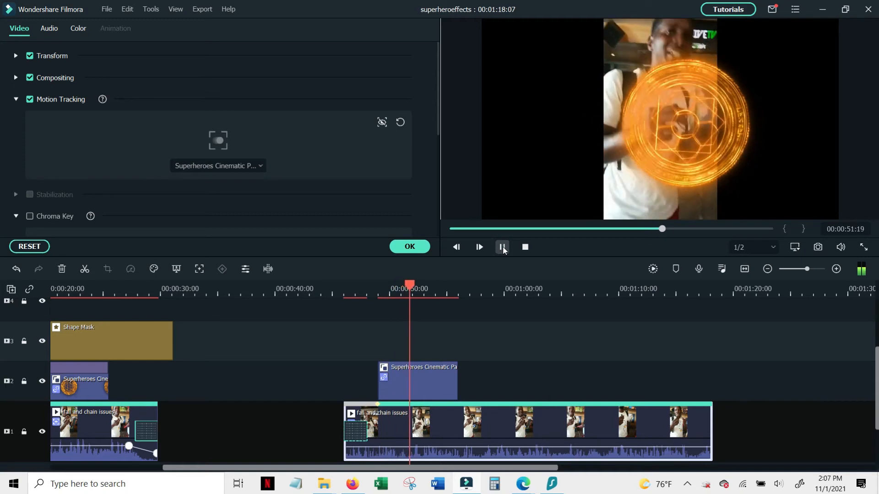
{"action": "left_click", "coordinate": [503, 247]}
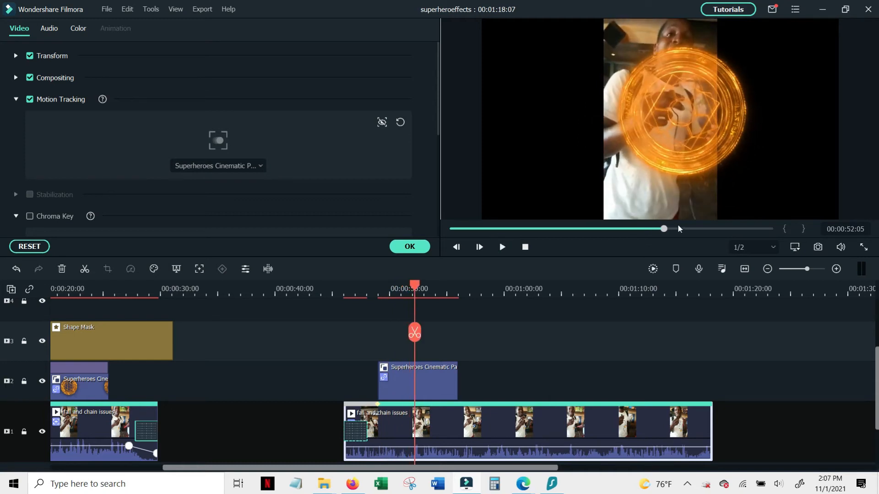
{"action": "left_click", "coordinate": [720, 96]}
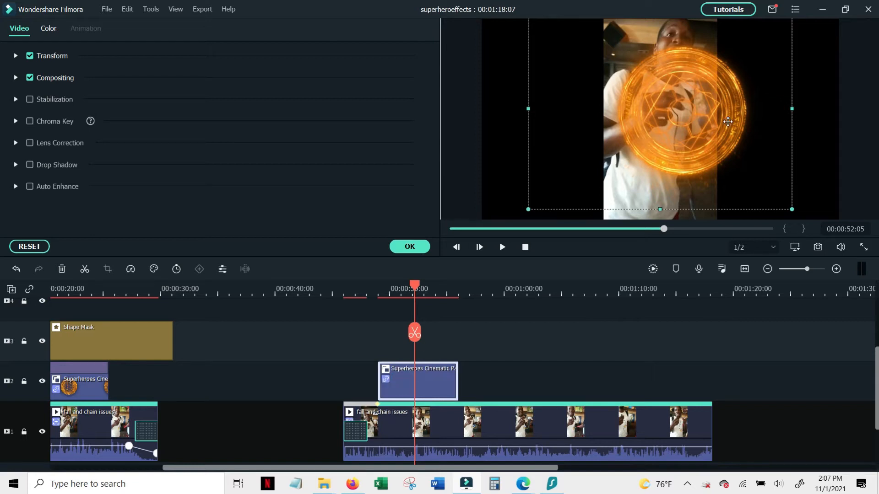
{"action": "left_click_drag", "start_coordinate": [528, 210], "coordinate": [615, 142]}
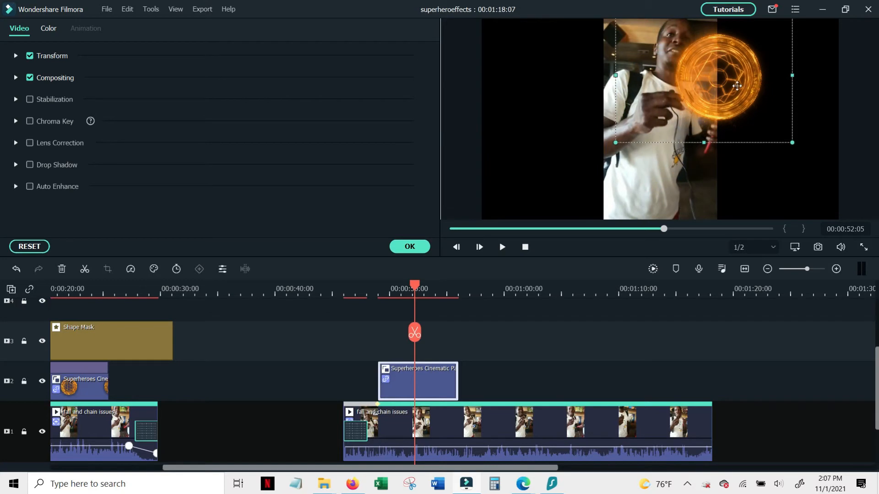
{"action": "left_click_drag", "start_coordinate": [737, 86], "coordinate": [673, 112]}
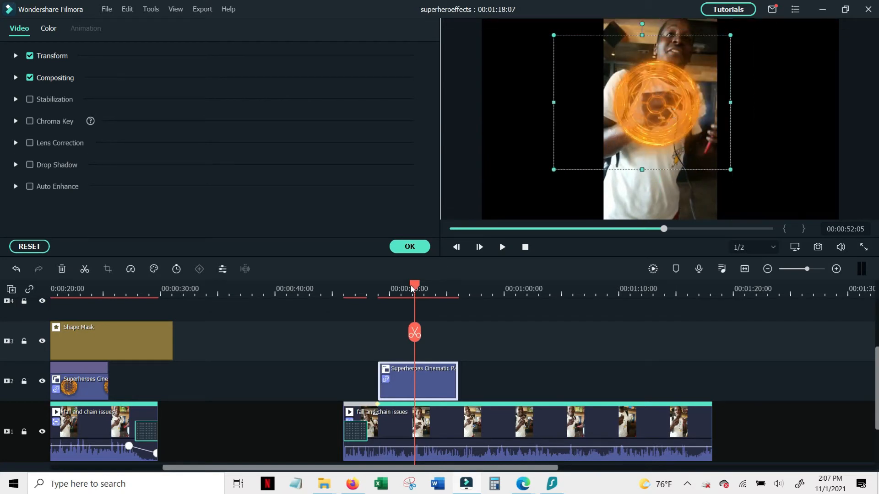
Play back the resized magic circle from about 00:00:49:00 to just past the element's end.
{"action": "left_click", "coordinate": [380, 292]}
{"action": "left_click", "coordinate": [503, 248]}
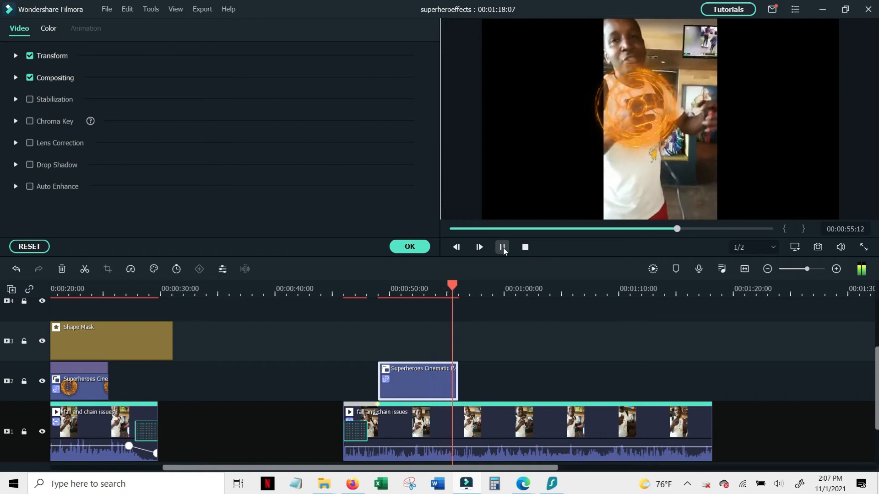
{"action": "left_click", "coordinate": [503, 248]}
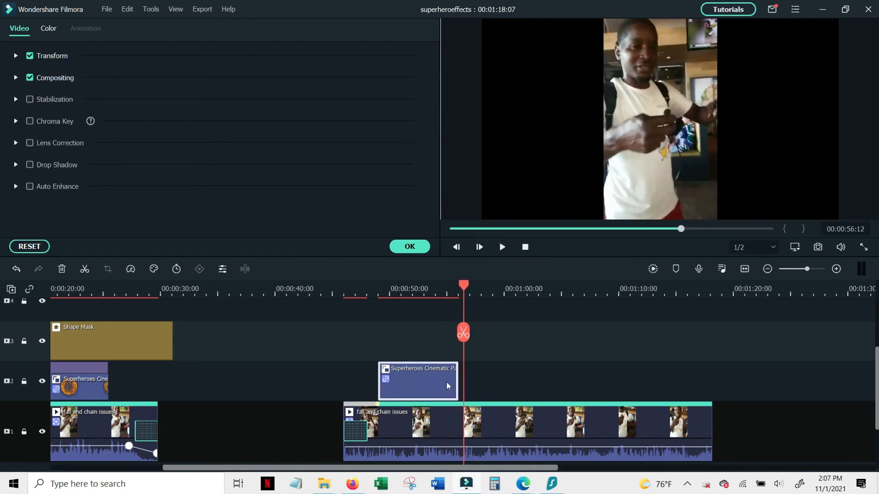
Set the duration of the magic-circle element on video track 2 to 00:00:17:00.
{"action": "right_click", "coordinate": [431, 384]}
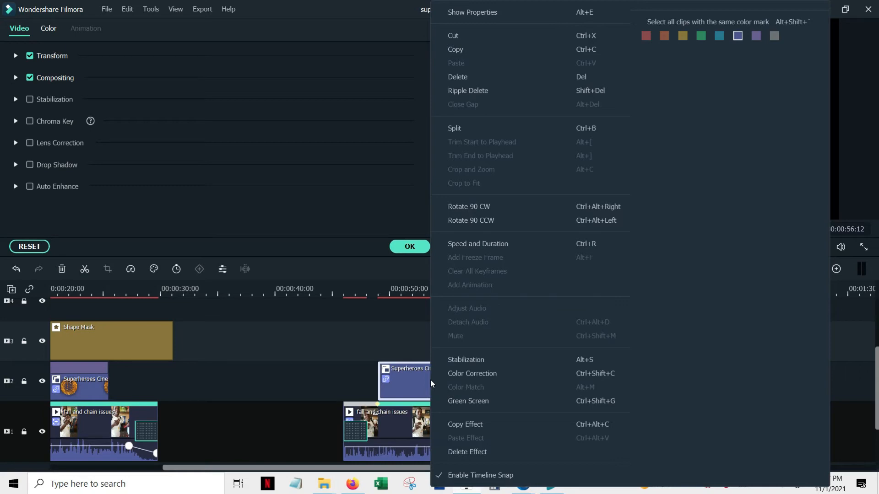
{"action": "left_click", "coordinate": [479, 248]}
{"action": "left_click", "coordinate": [395, 197]}
{"action": "left_click", "coordinate": [396, 196]}
{"action": "key", "text": "BackSpace"}
{"action": "type", "text": "17:00"}
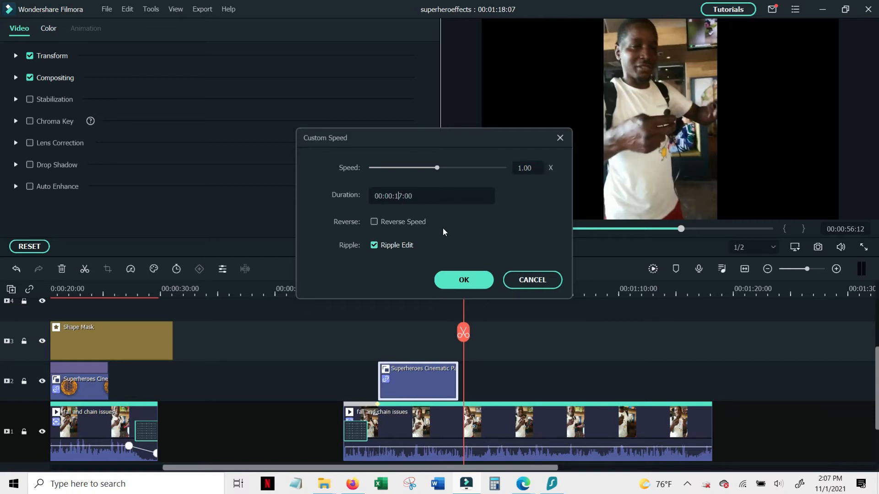
{"action": "left_click", "coordinate": [458, 279]}
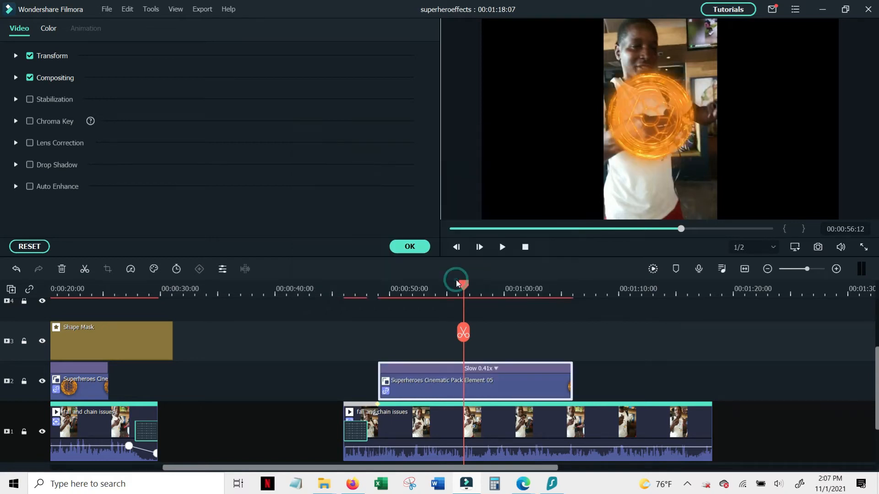
Play back the slowed magic circle from 00:00:48:12 to check how it follows the hand.
{"action": "left_click", "coordinate": [371, 298]}
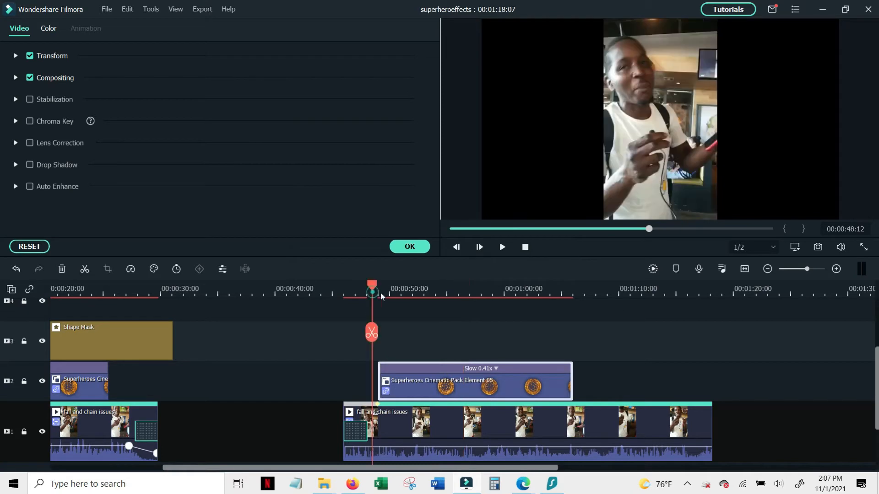
{"action": "left_click", "coordinate": [502, 247]}
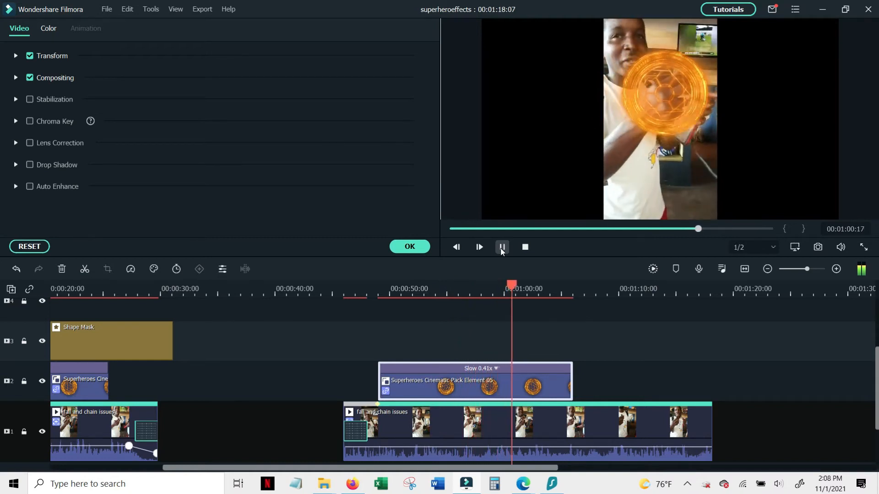
{"action": "left_click", "coordinate": [502, 247]}
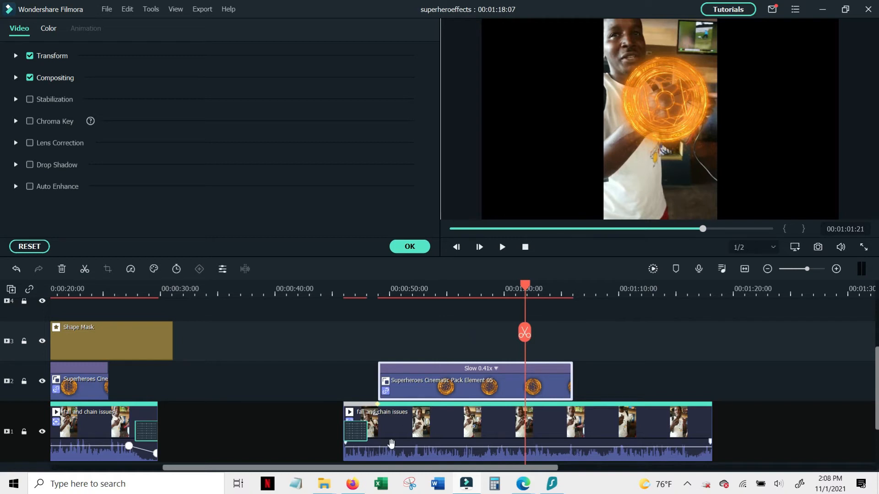
Examine how the earlier example on the timeline layers its portal element, Shape Mask, magic circle and clip.
{"action": "left_click_drag", "start_coordinate": [364, 467], "coordinate": [329, 467]}
{"action": "scroll", "coordinate": [341, 416], "scroll_direction": "down", "scroll_amount": 1}
{"action": "scroll", "coordinate": [342, 416], "scroll_direction": "down", "scroll_amount": 1}
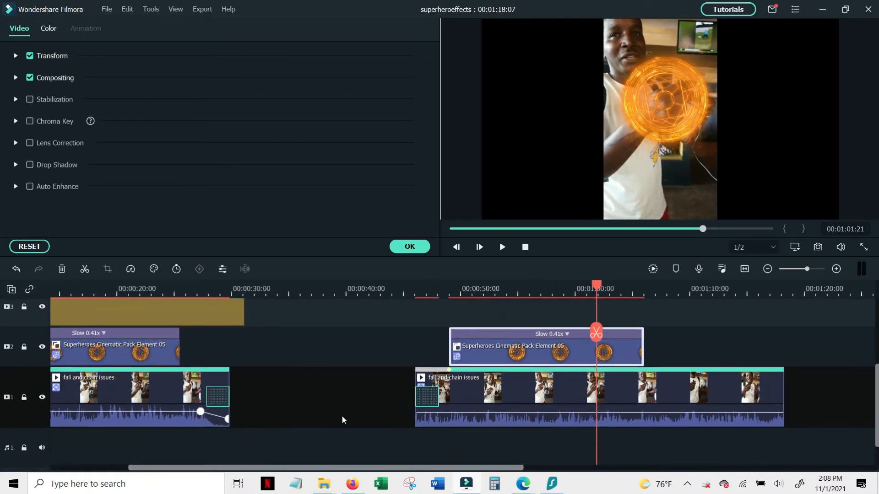
{"action": "left_click_drag", "start_coordinate": [327, 467], "coordinate": [249, 468]}
{"action": "scroll", "coordinate": [243, 416], "scroll_direction": "up", "scroll_amount": 2}
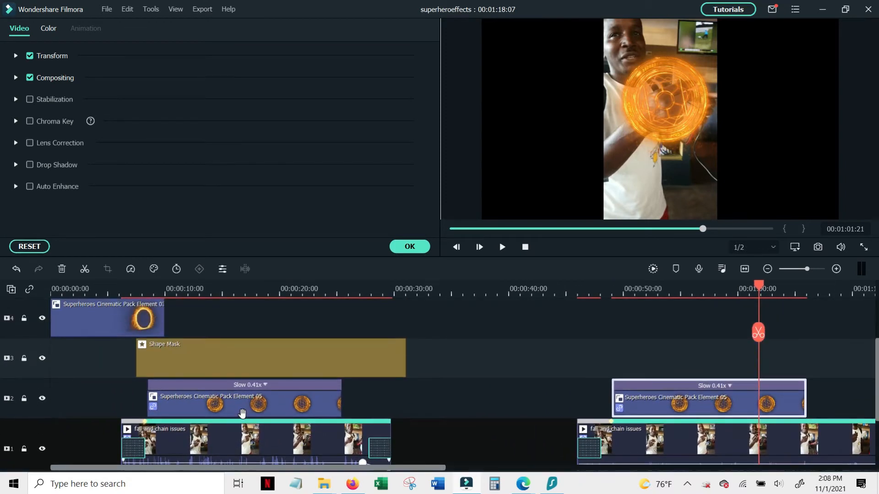
{"action": "scroll", "coordinate": [595, 399], "scroll_direction": "down", "scroll_amount": 1}
{"action": "scroll", "coordinate": [518, 397], "scroll_direction": "up", "scroll_amount": 1}
{"action": "scroll", "coordinate": [518, 396], "scroll_direction": "down", "scroll_amount": 1}
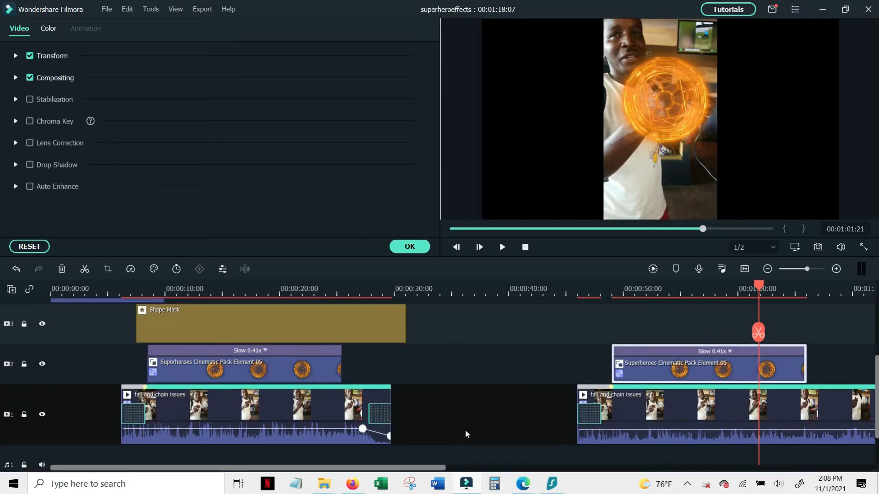
{"action": "left_click_drag", "start_coordinate": [446, 468], "coordinate": [541, 470]}
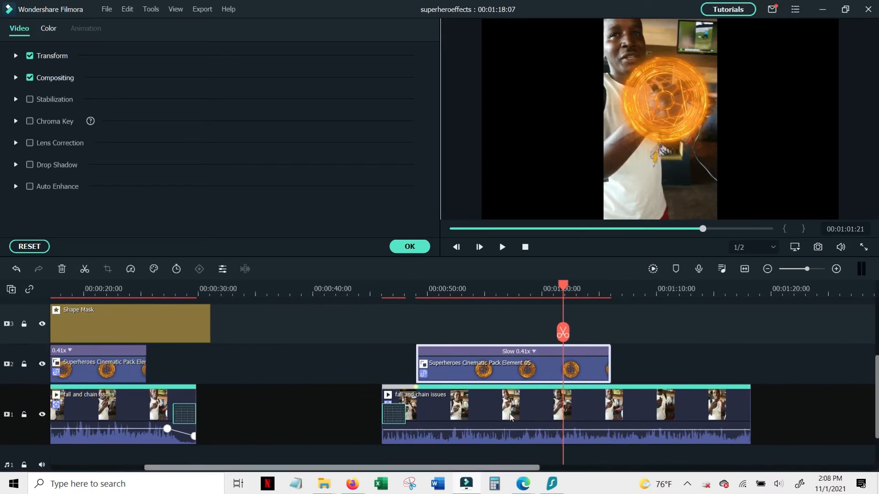
Preview the fiery portal elements and place the narrower oval one on video track 3, ending just before the magic circle starts.
{"action": "left_click", "coordinate": [415, 247]}
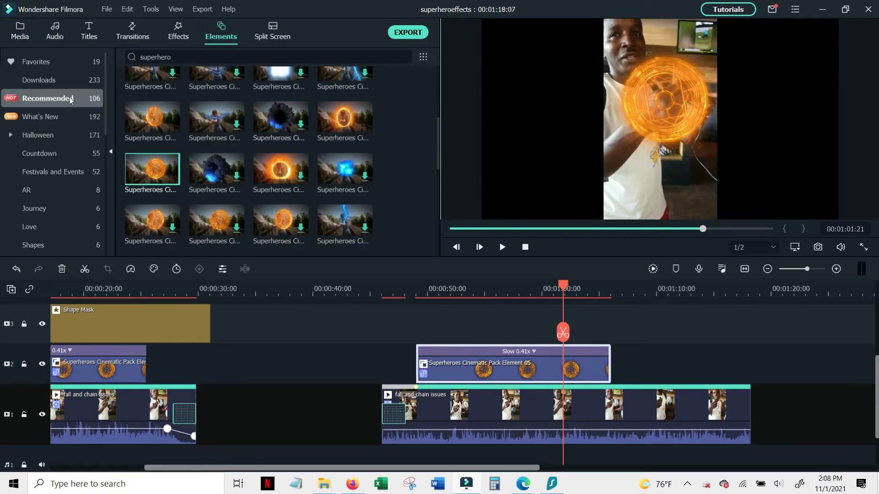
{"action": "scroll", "coordinate": [214, 154], "scroll_direction": "down", "scroll_amount": 5}
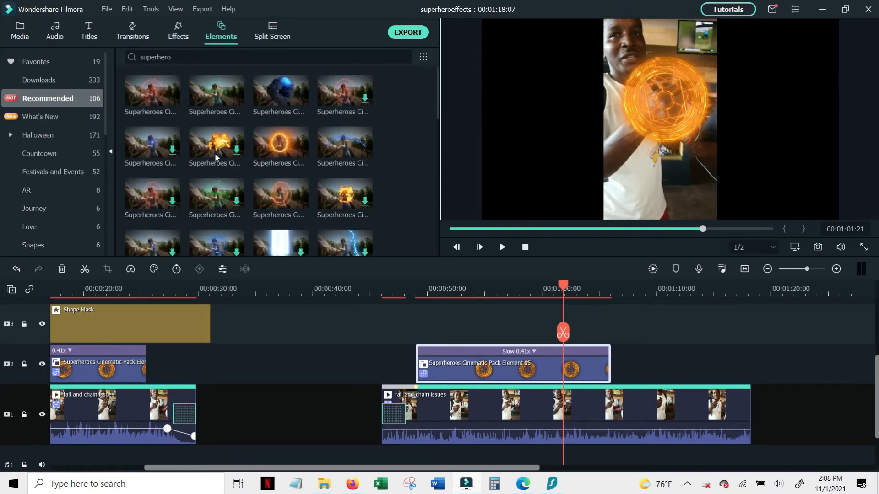
{"action": "left_click", "coordinate": [276, 152]}
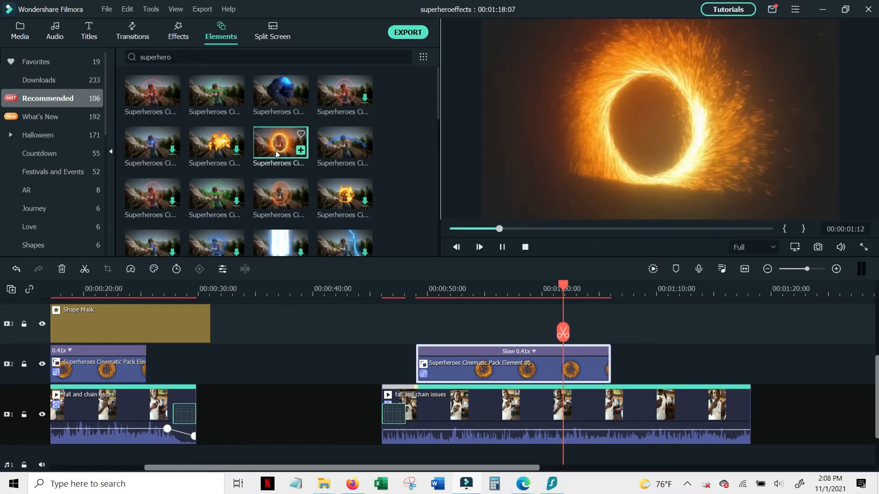
{"action": "scroll", "coordinate": [275, 150], "scroll_direction": "down", "scroll_amount": 3}
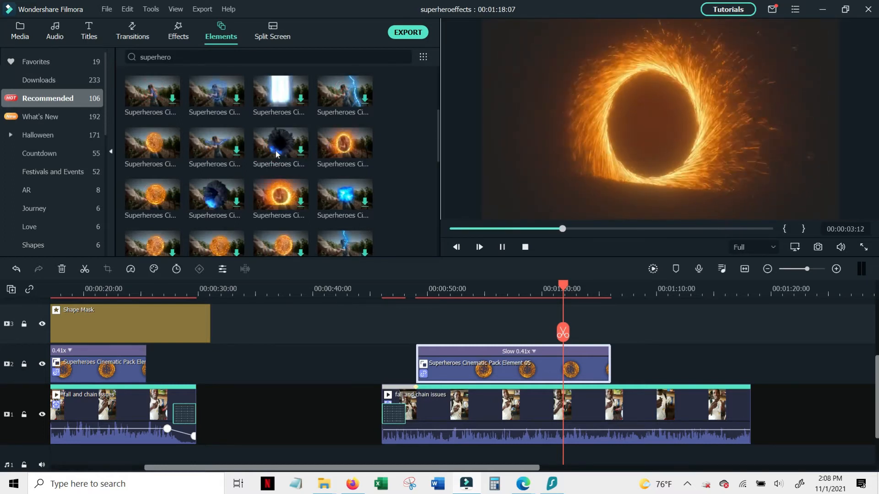
{"action": "left_click", "coordinate": [341, 150]}
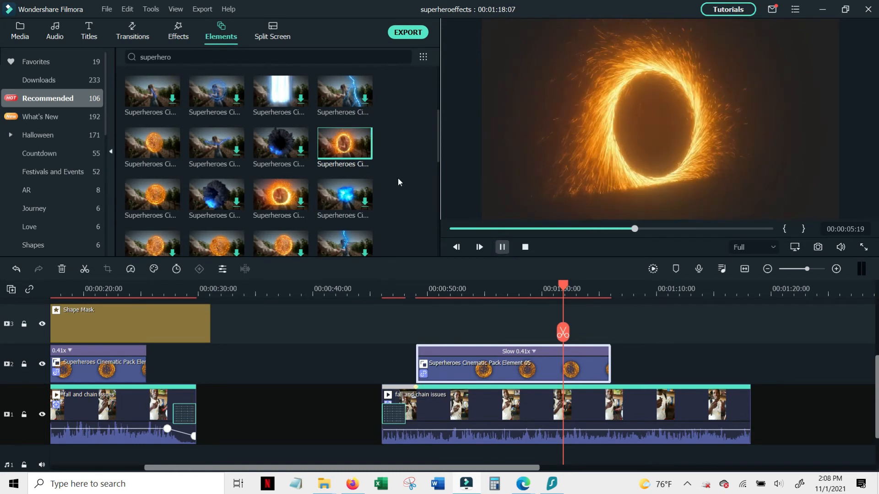
{"action": "left_click_drag", "start_coordinate": [339, 147], "coordinate": [308, 320]}
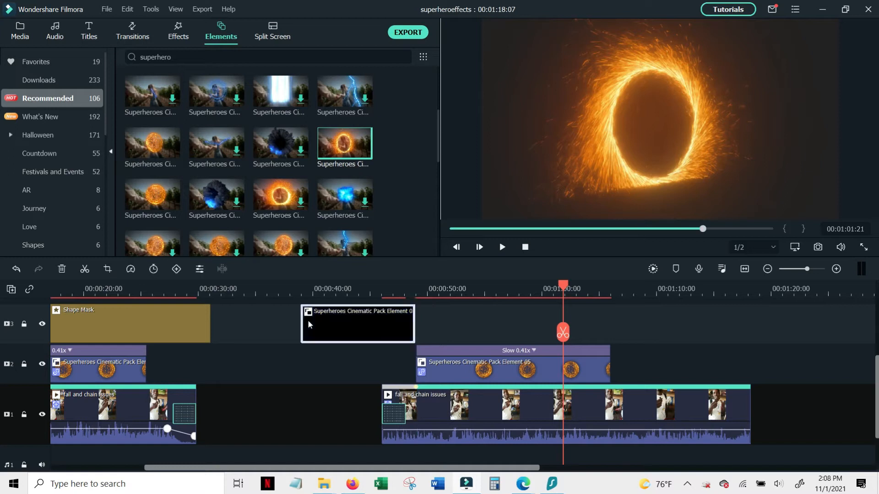
Play back the portal element from just before its start to 00:00:48:14 and select it in the preview.
{"action": "left_click", "coordinate": [298, 293]}
{"action": "left_click", "coordinate": [505, 248]}
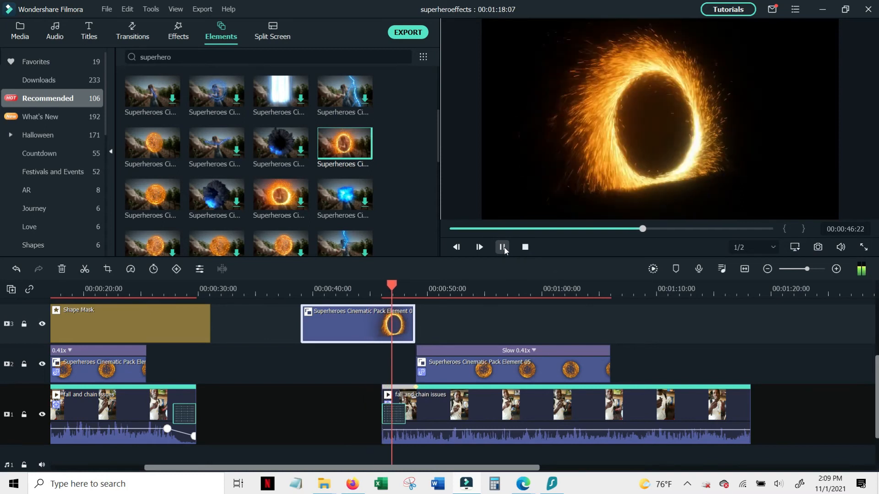
{"action": "left_click", "coordinate": [503, 247]}
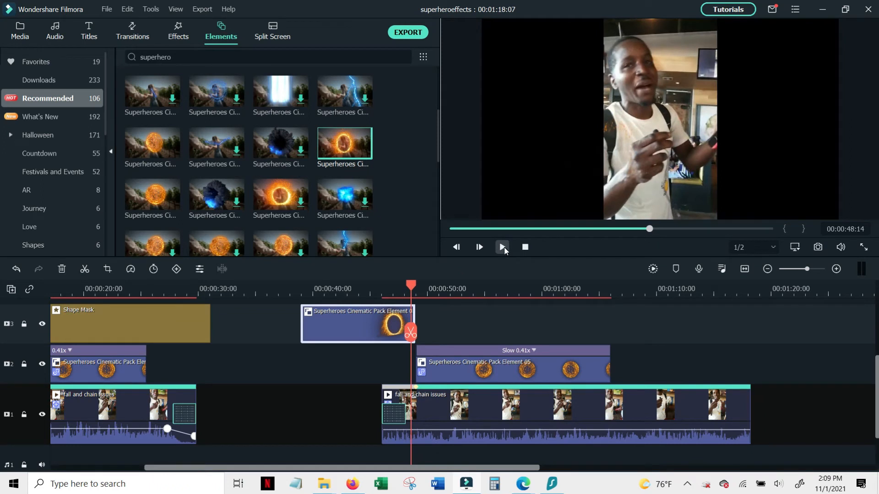
{"action": "left_click", "coordinate": [632, 98]}
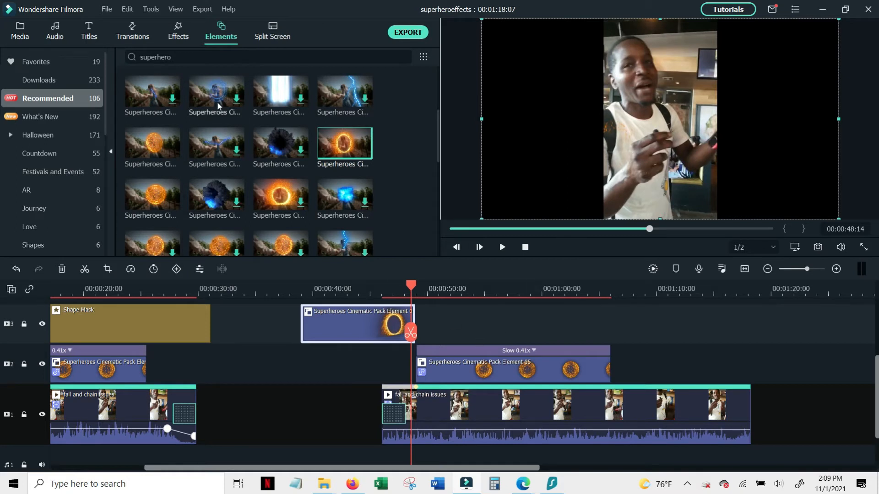
Move the portal element to video track 4 and add the Utility Shape Mask on track 3, stretched from the clip's start to about 00:01:10:00.
{"action": "left_click", "coordinate": [175, 38]}
{"action": "left_click", "coordinate": [39, 210]}
{"action": "scroll", "coordinate": [151, 195], "scroll_direction": "down", "scroll_amount": 1}
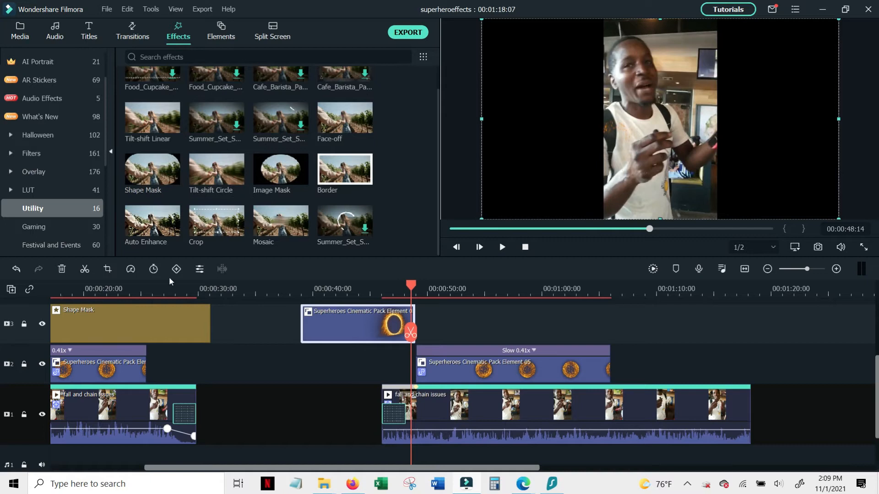
{"action": "left_click", "coordinate": [122, 467]}
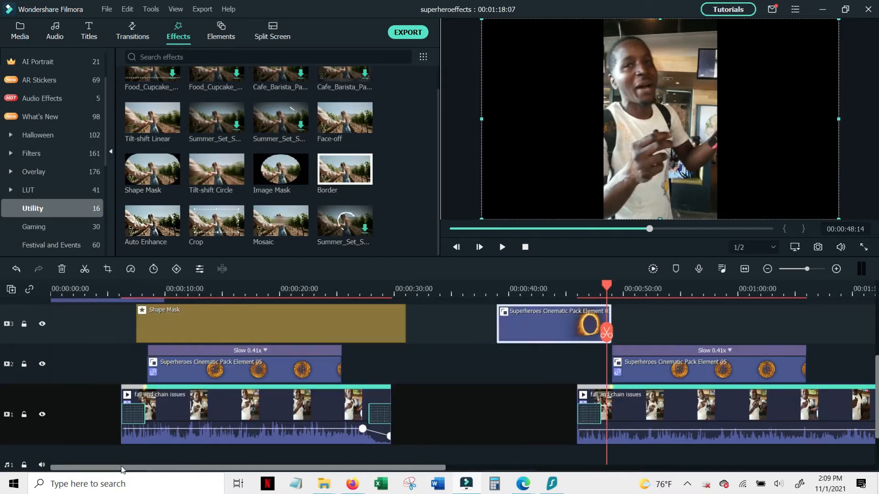
{"action": "scroll", "coordinate": [125, 391], "scroll_direction": "up", "scroll_amount": 1}
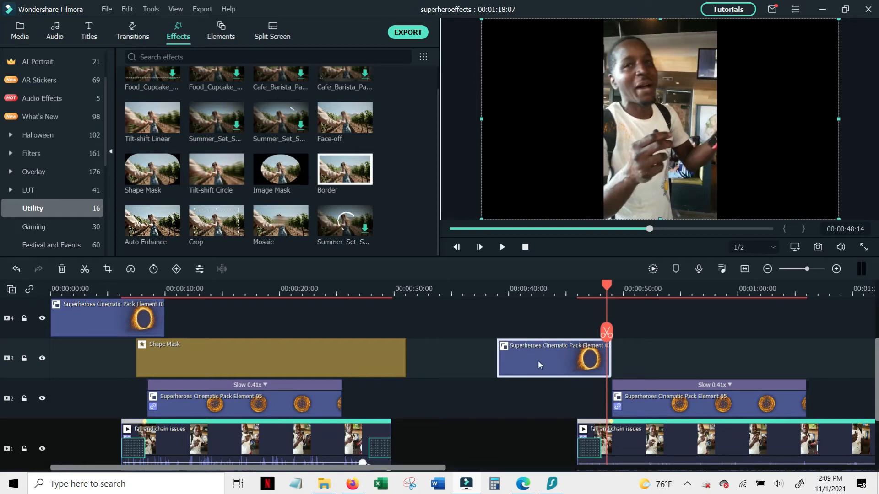
{"action": "left_click_drag", "start_coordinate": [538, 361], "coordinate": [545, 322]}
{"action": "left_click_drag", "start_coordinate": [155, 171], "coordinate": [575, 355]}
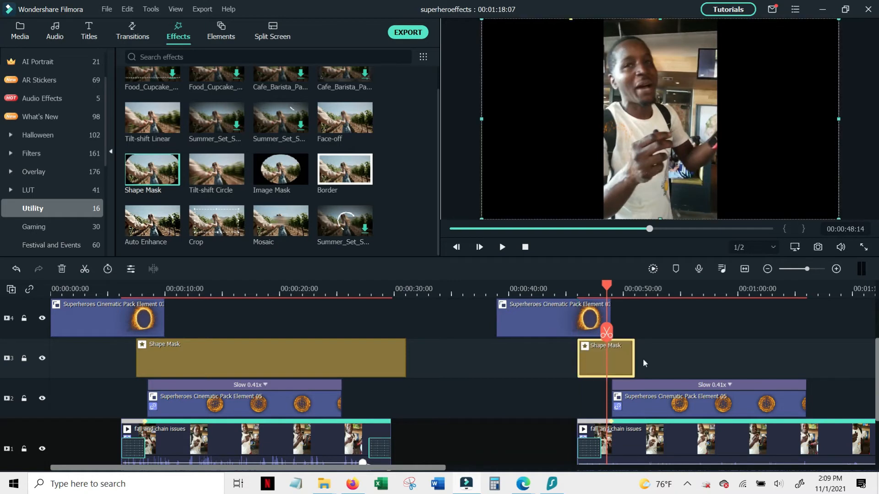
{"action": "left_click_drag", "start_coordinate": [634, 357], "coordinate": [859, 383]}
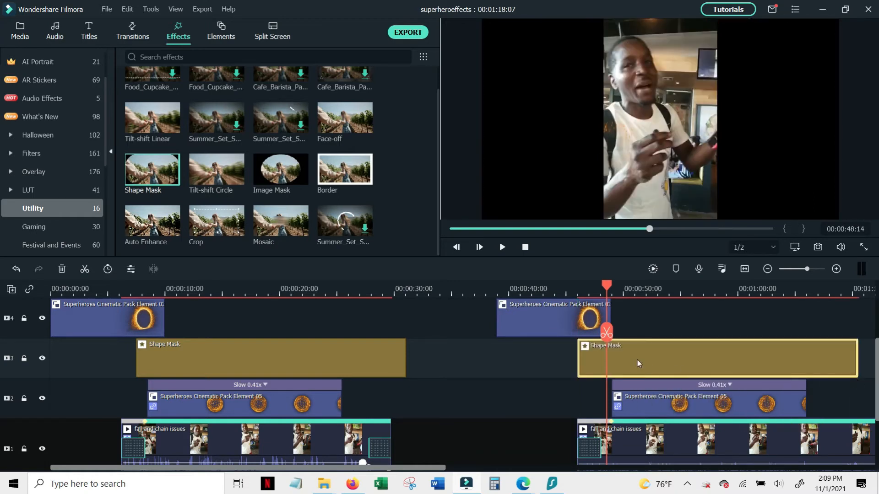
Fit the second Shape Mask to the portrait clip with X -4, Y -5, width 29 and height 95, and feather it to 21.02.
{"action": "double_click", "coordinate": [637, 360]}
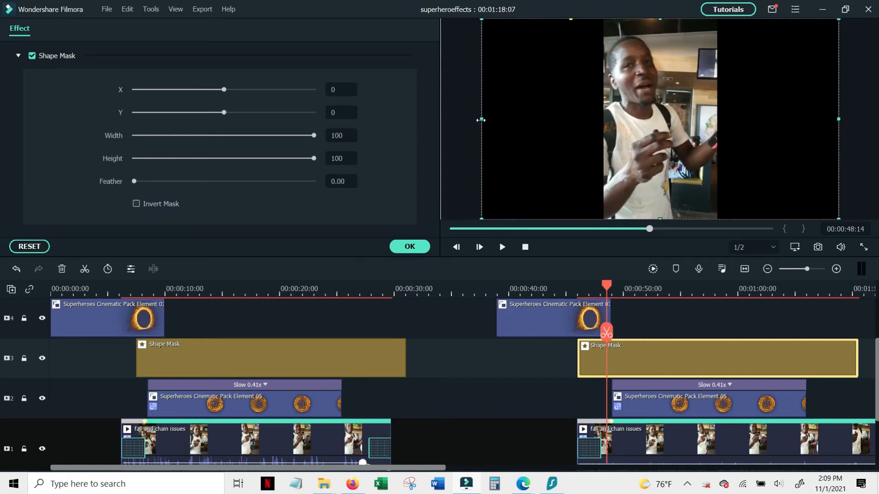
{"action": "left_click_drag", "start_coordinate": [482, 119], "coordinate": [604, 128]}
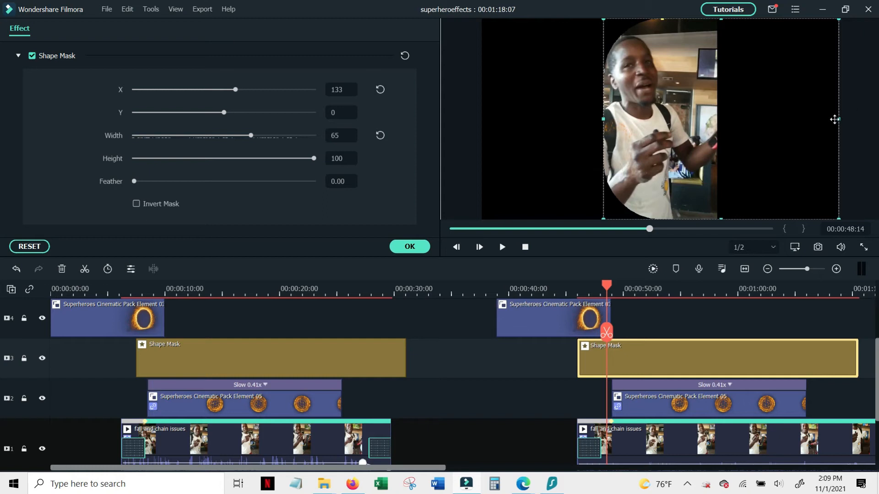
{"action": "left_click_drag", "start_coordinate": [825, 120], "coordinate": [712, 126]}
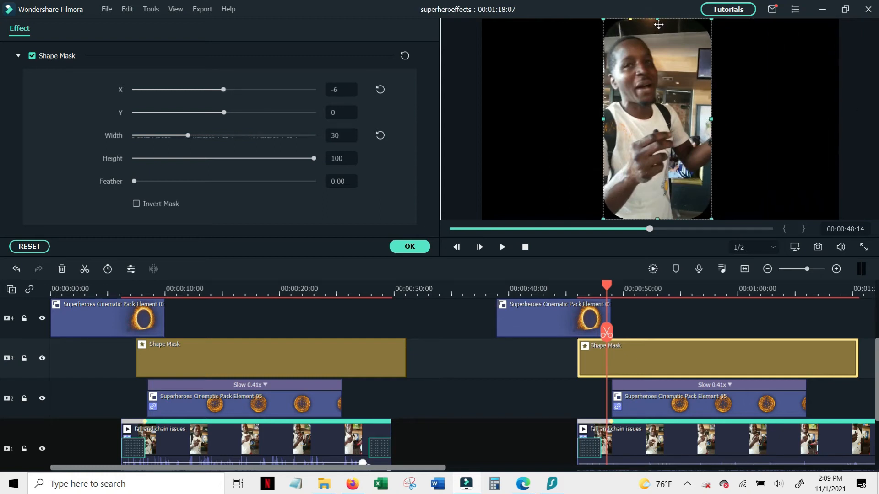
{"action": "left_click_drag", "start_coordinate": [657, 19], "coordinate": [657, 26]}
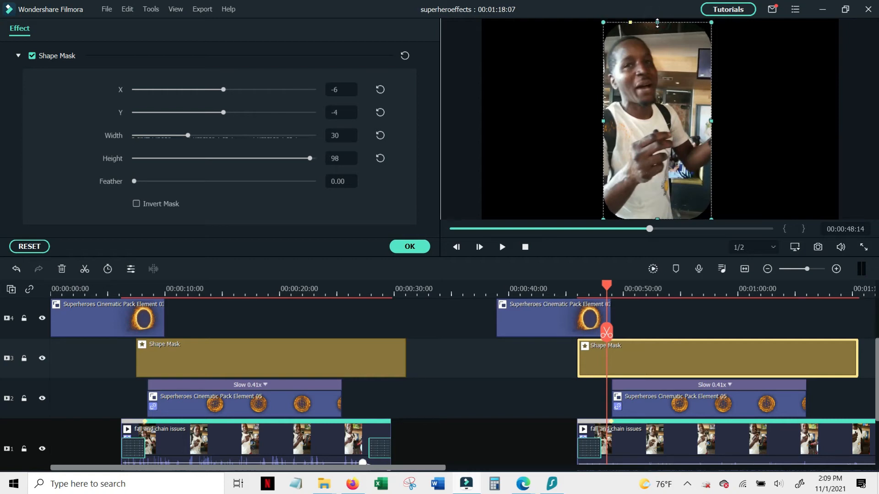
{"action": "left_click_drag", "start_coordinate": [604, 123], "coordinate": [606, 122]}
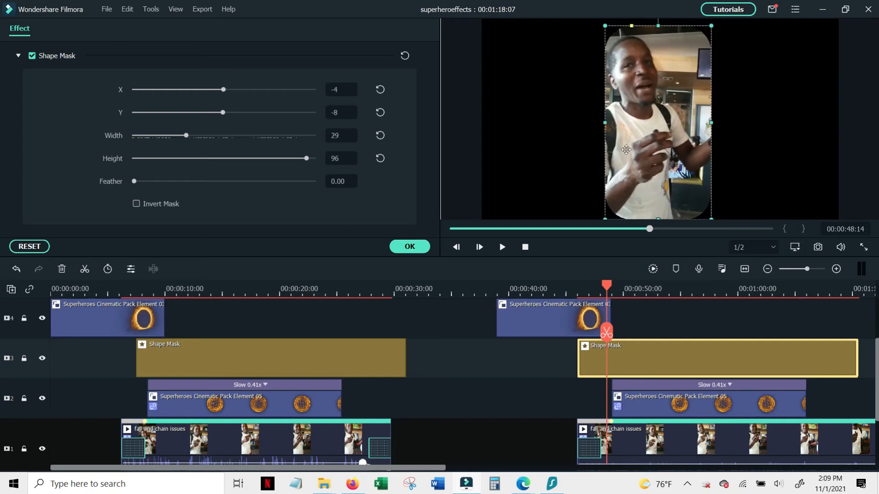
{"action": "left_click", "coordinate": [657, 217]}
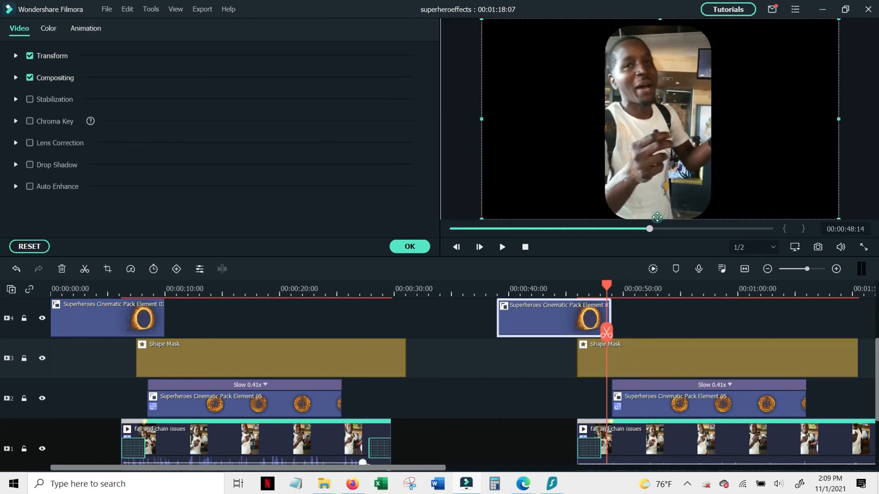
{"action": "left_click_drag", "start_coordinate": [659, 218], "coordinate": [659, 216]}
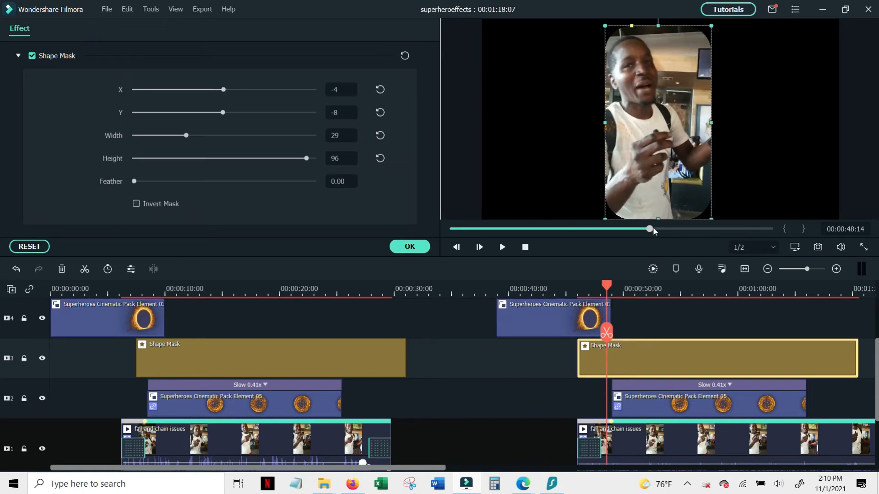
{"action": "left_click_drag", "start_coordinate": [658, 219], "coordinate": [658, 216]}
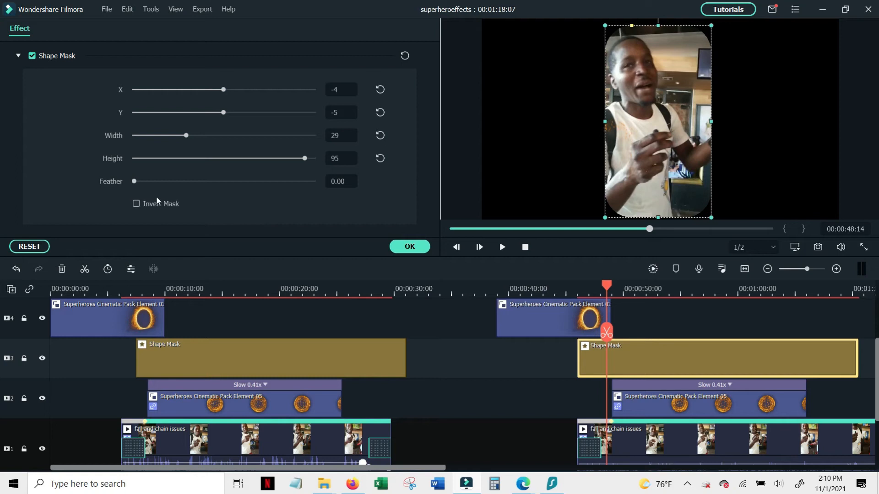
{"action": "left_click_drag", "start_coordinate": [135, 182], "coordinate": [158, 187]}
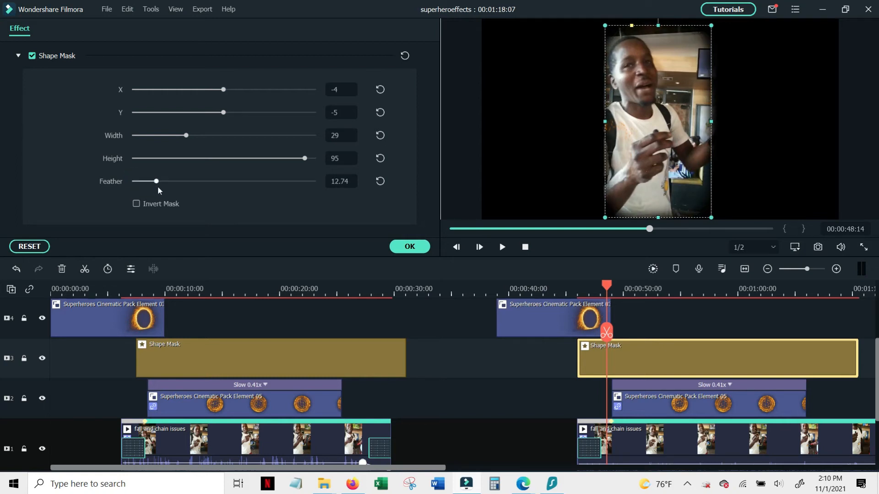
{"action": "mouse_move", "coordinate": [160, 186]}
{"action": "left_mouse_down"}
{"action": "mouse_move", "coordinate": [196, 187]}
{"action": "mouse_move", "coordinate": [176, 182]}
{"action": "left_mouse_up"}
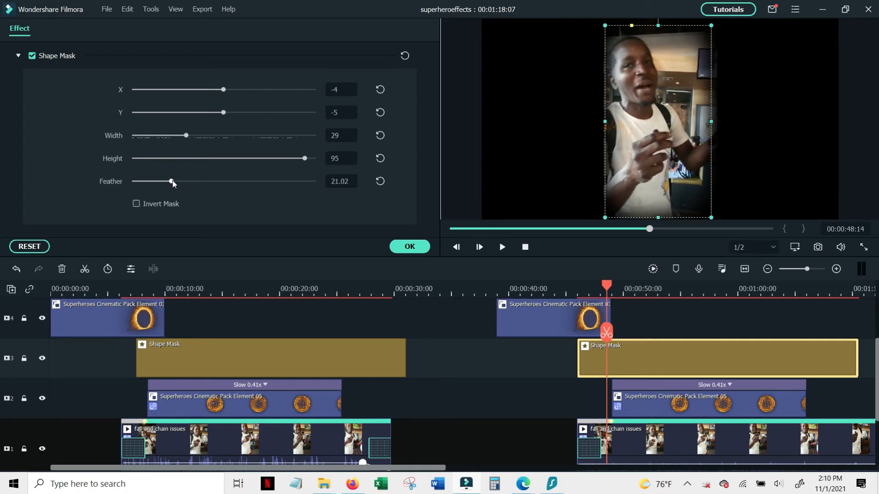
Play back the masked portal entrance from 00:00:38:13 to about 00:00:48:09.
{"action": "left_click", "coordinate": [492, 287]}
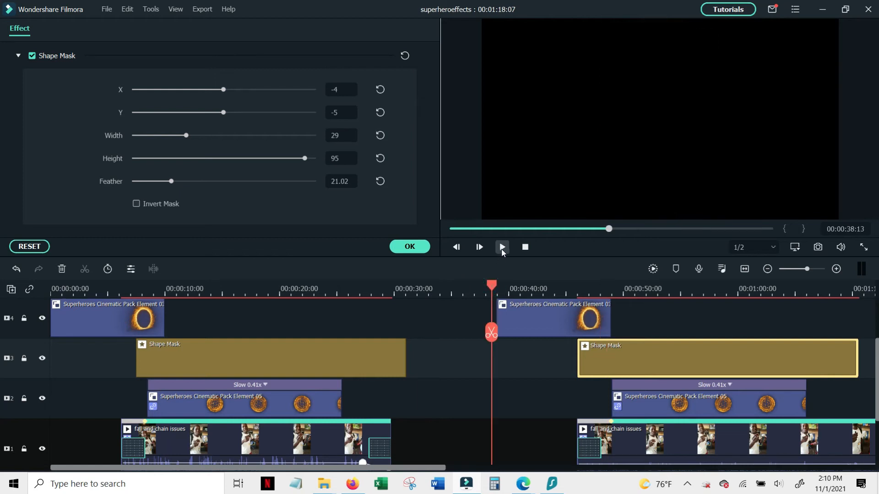
{"action": "left_click", "coordinate": [502, 248]}
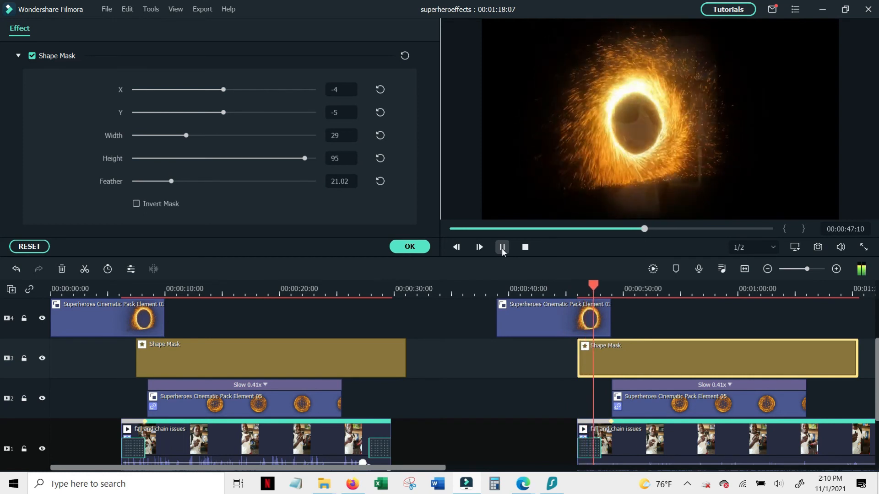
{"action": "left_click", "coordinate": [502, 248]}
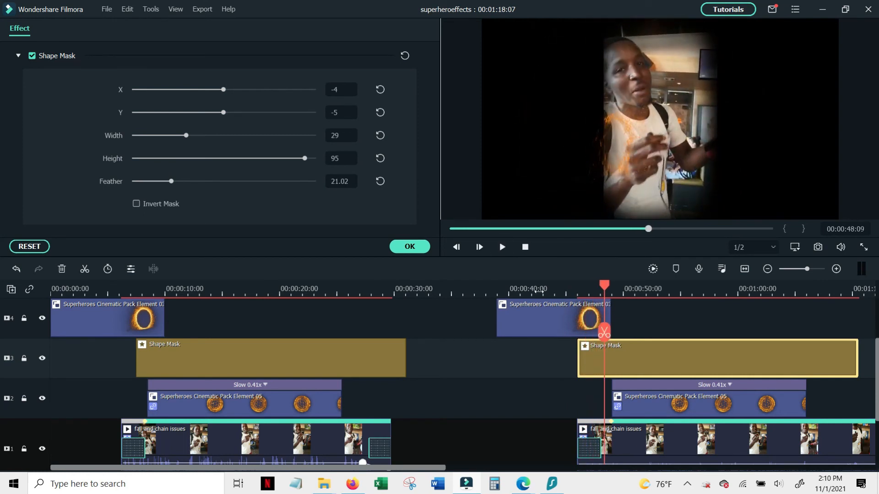
Shift the second portal element on track 4 about one second later, then enlarge and recentre it so its ring nearly fills the frame height.
{"action": "left_click_drag", "start_coordinate": [548, 317], "coordinate": [562, 316]}
{"action": "left_click", "coordinate": [569, 289]}
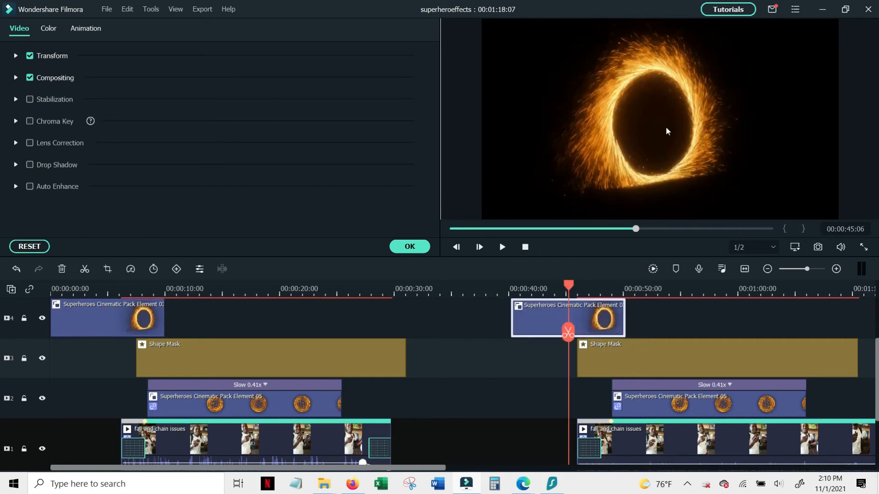
{"action": "left_click", "coordinate": [537, 317]}
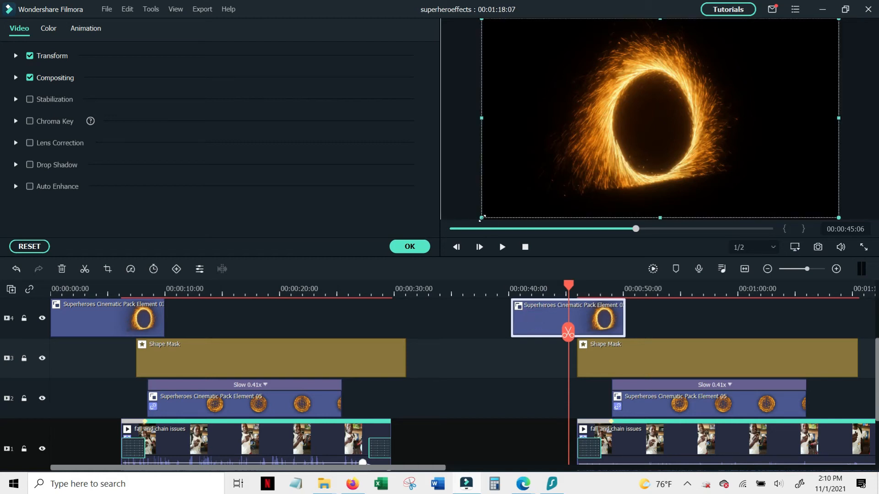
{"action": "left_click_drag", "start_coordinate": [482, 218], "coordinate": [366, 280]}
{"action": "mouse_move", "coordinate": [627, 166]}
{"action": "left_mouse_down"}
{"action": "mouse_move", "coordinate": [669, 152]}
{"action": "mouse_move", "coordinate": [634, 183]}
{"action": "left_mouse_up"}
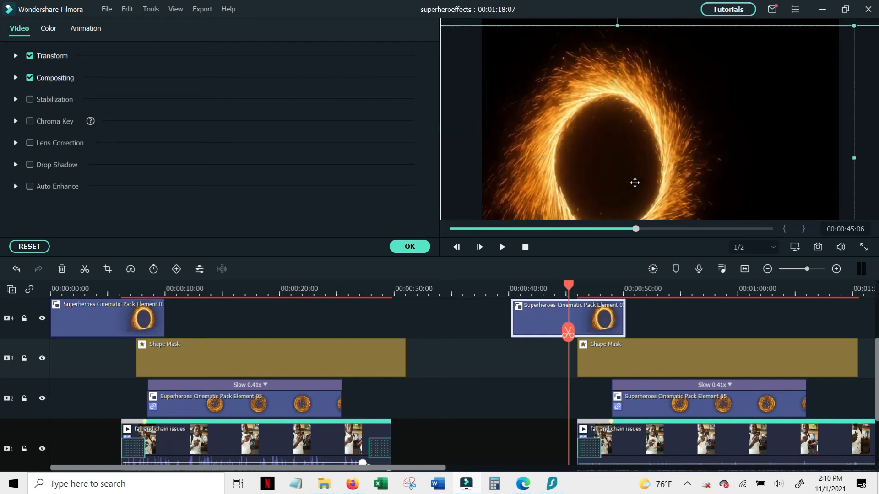
{"action": "left_click_drag", "start_coordinate": [856, 25], "coordinate": [878, 11]}
{"action": "left_click_drag", "start_coordinate": [682, 143], "coordinate": [704, 117]}
Play back the enlarged portal from 00:00:40:00, then replay from 00:00:45:21 to check how it blends into the clip and magic circle.
{"action": "left_click", "coordinate": [509, 289]}
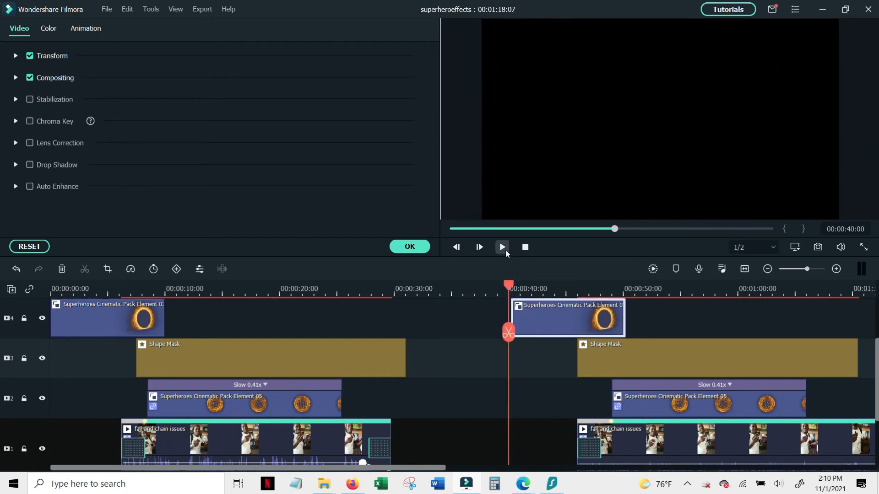
{"action": "left_click", "coordinate": [503, 247]}
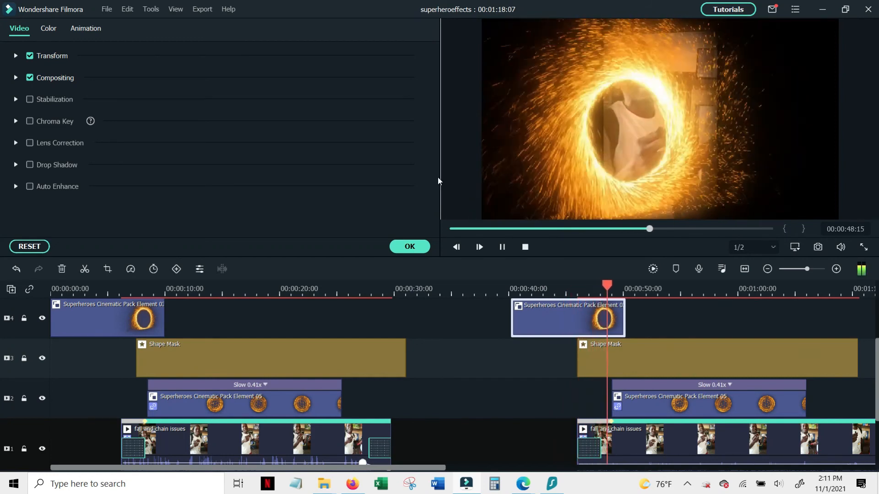
{"action": "left_click", "coordinate": [502, 248]}
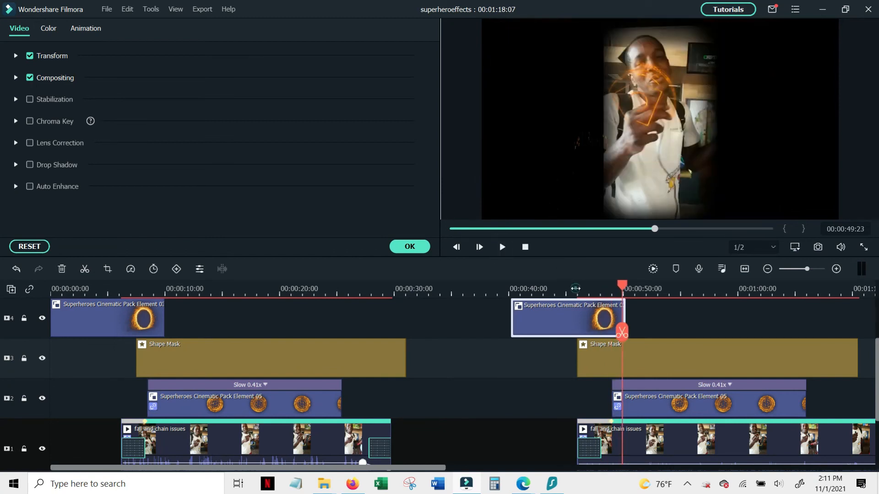
{"action": "left_click", "coordinate": [575, 289]}
{"action": "left_click", "coordinate": [638, 173]}
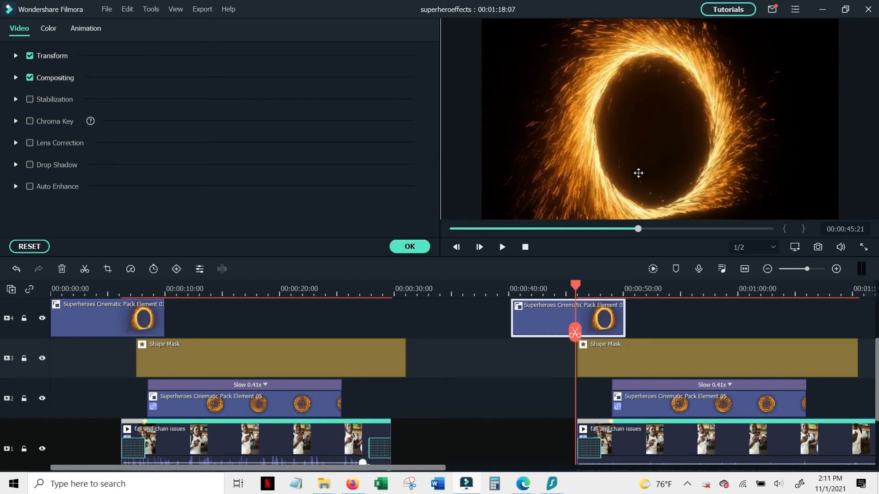
{"action": "left_click", "coordinate": [506, 247]}
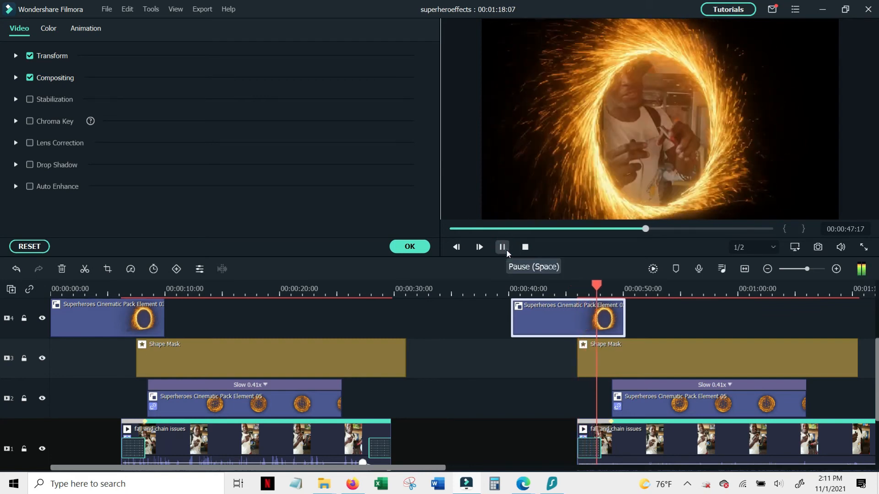
{"action": "left_click", "coordinate": [506, 249]}
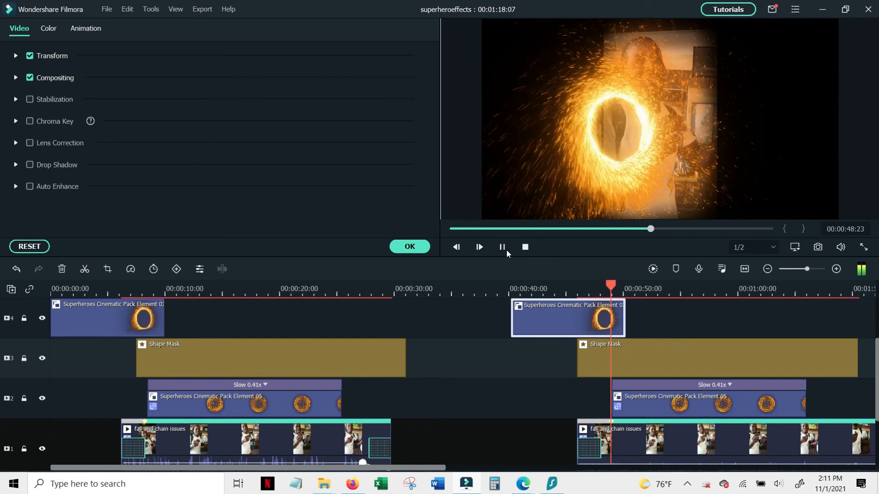
{"action": "left_click", "coordinate": [507, 251]}
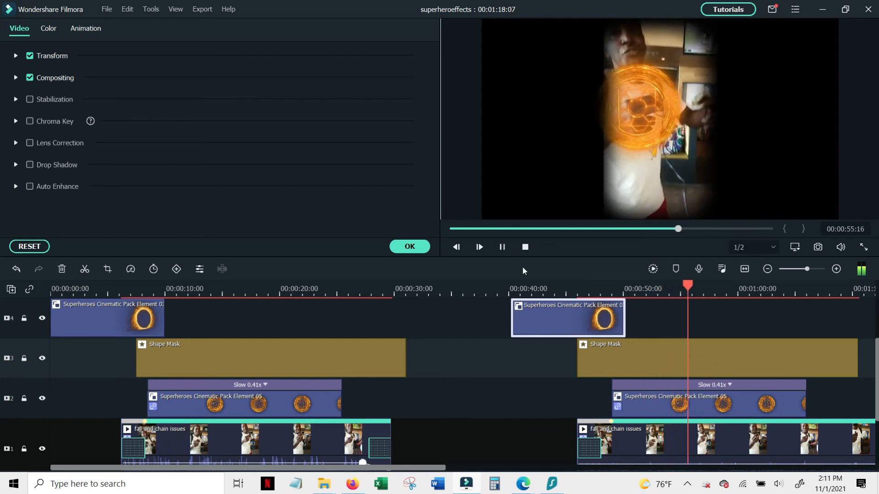
Split the second clip on track 1 at 00:01:08:10 and delete the remainder after the cut.
{"action": "left_click_drag", "start_coordinate": [432, 468], "coordinate": [549, 471]}
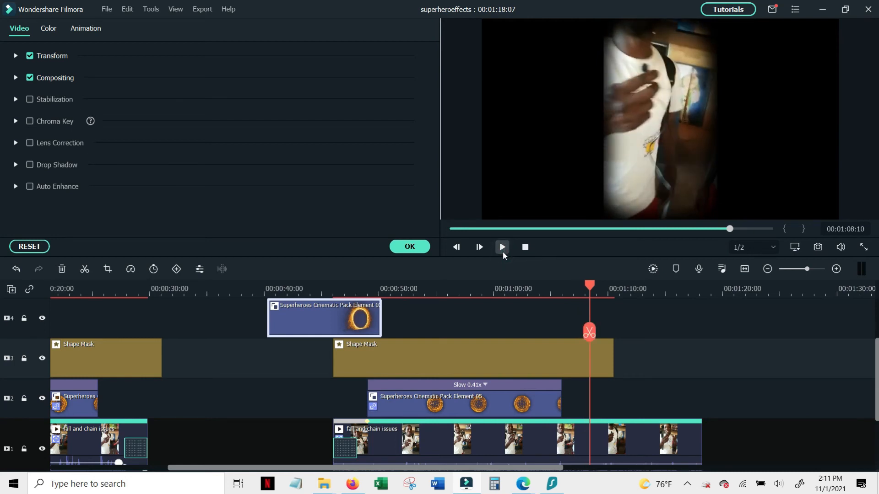
{"action": "scroll", "coordinate": [647, 396], "scroll_direction": "down", "scroll_amount": 1}
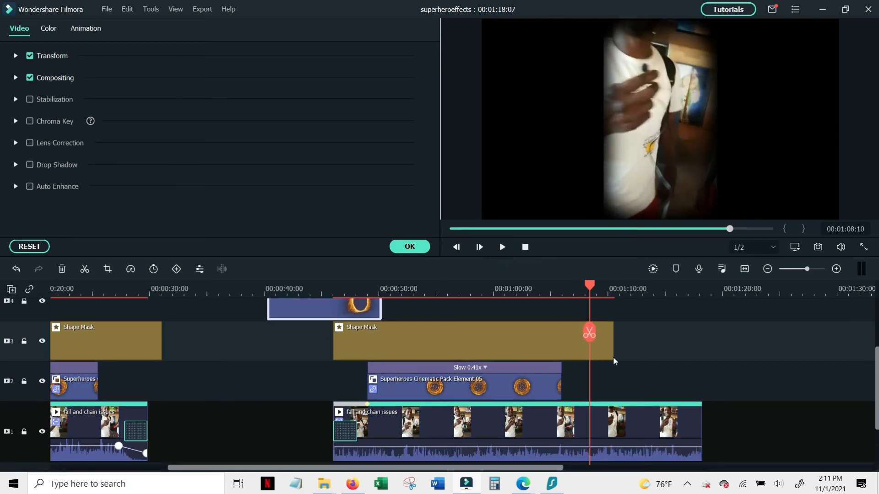
{"action": "left_click", "coordinate": [589, 333]}
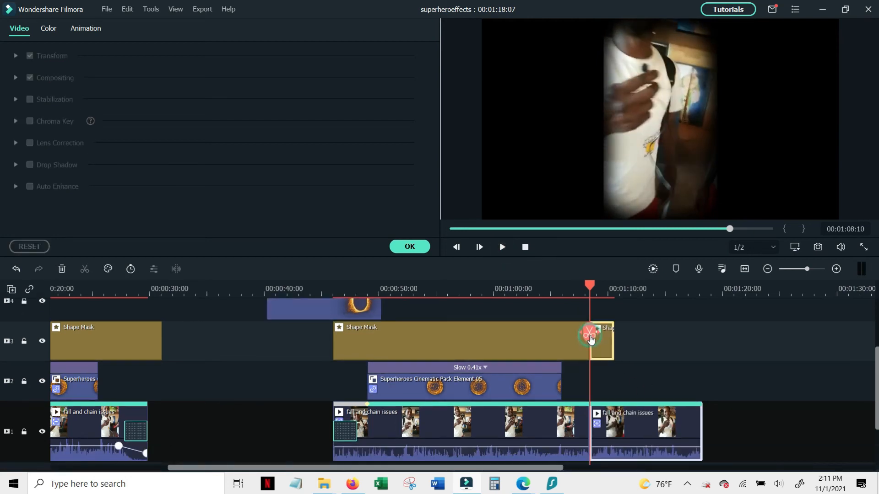
{"action": "left_click", "coordinate": [618, 426]}
{"action": "key", "text": "Delete"}
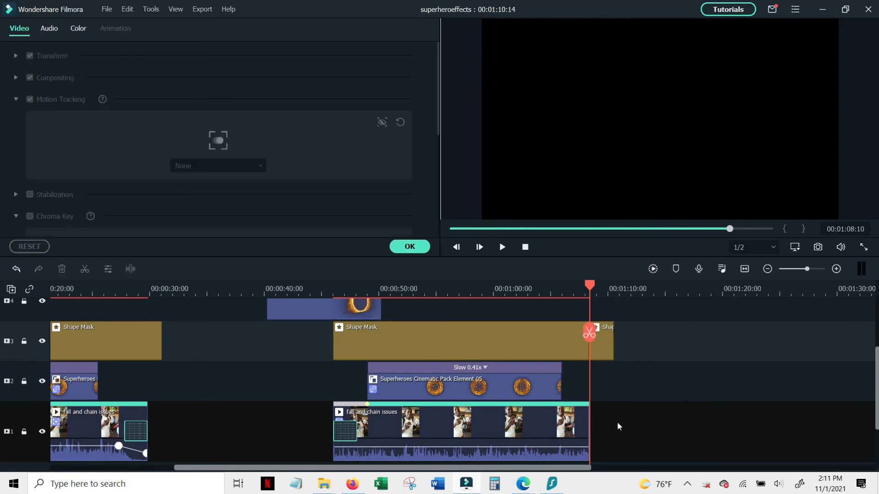
Fade out the second clip's audio with volume keyframes of 0 dB at 00:01:06:05 and -25.69 dB at 00:01:07:03.
{"action": "left_click_drag", "start_coordinate": [592, 342], "coordinate": [567, 337]}
{"action": "scroll", "coordinate": [620, 369], "scroll_direction": "down", "scroll_amount": 2}
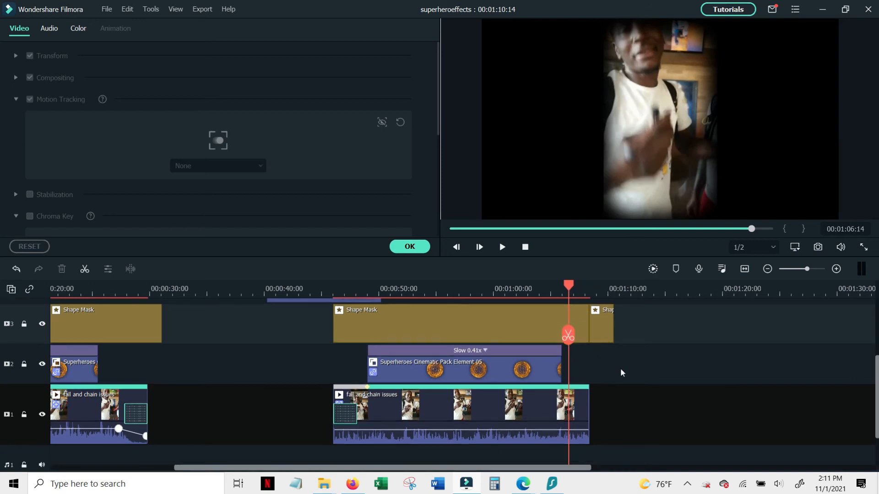
{"action": "left_click_drag", "start_coordinate": [569, 344], "coordinate": [565, 372]}
{"action": "left_click", "coordinate": [547, 393]}
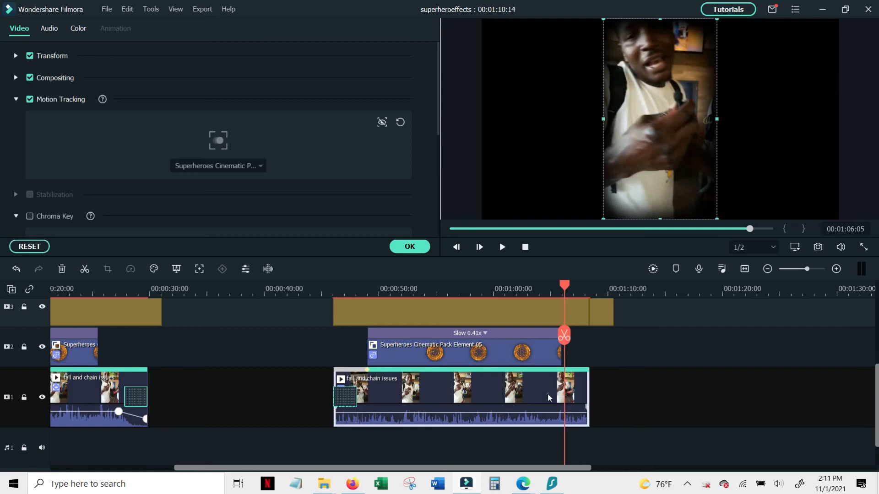
{"action": "left_click", "coordinate": [47, 29]}
{"action": "left_click", "coordinate": [43, 205]}
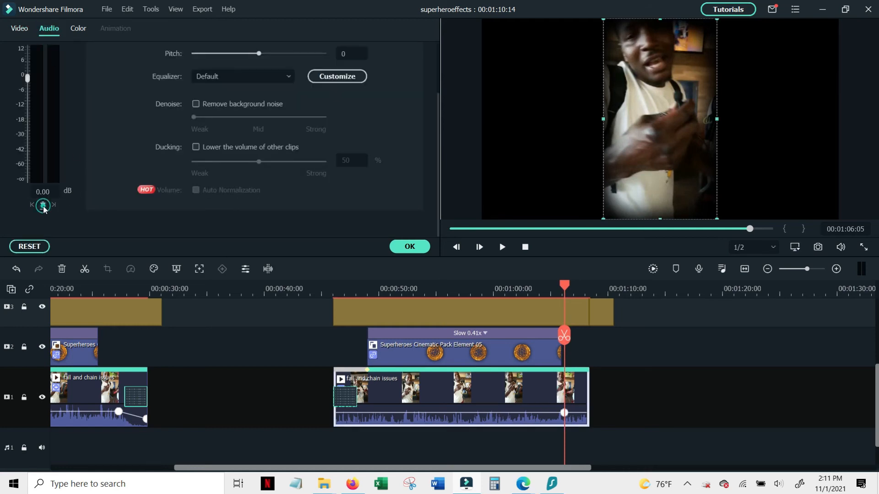
{"action": "left_click_drag", "start_coordinate": [565, 336], "coordinate": [576, 350]}
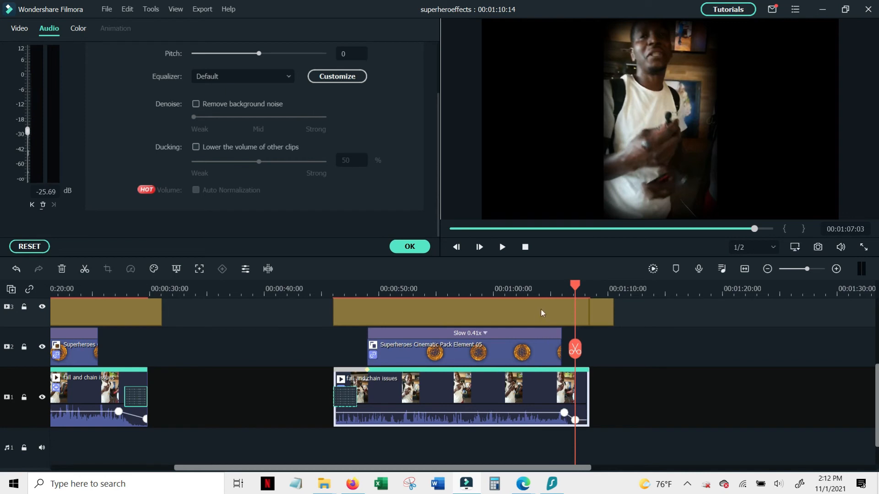
Play back the audio fade, then raise the second volume keyframe and move it slightly closer to the clip's end.
{"action": "left_click", "coordinate": [544, 291]}
{"action": "left_click", "coordinate": [503, 249]}
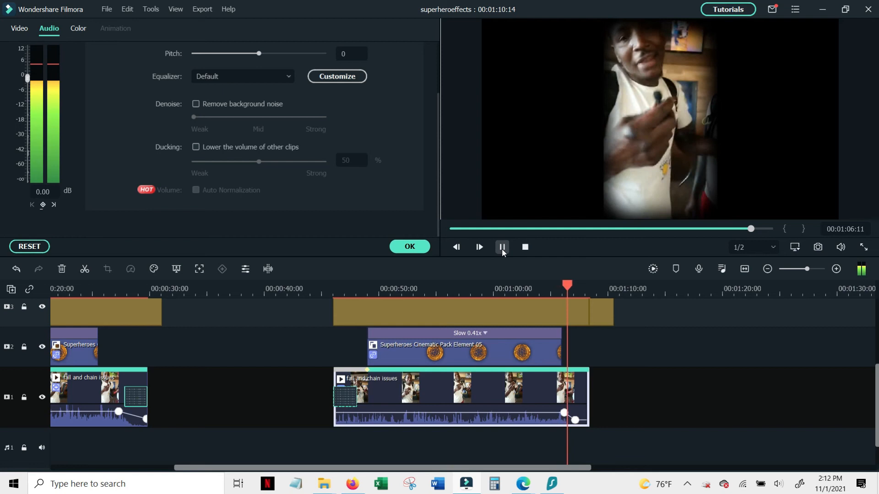
{"action": "left_click", "coordinate": [503, 248]}
{"action": "mouse_move", "coordinate": [576, 425]}
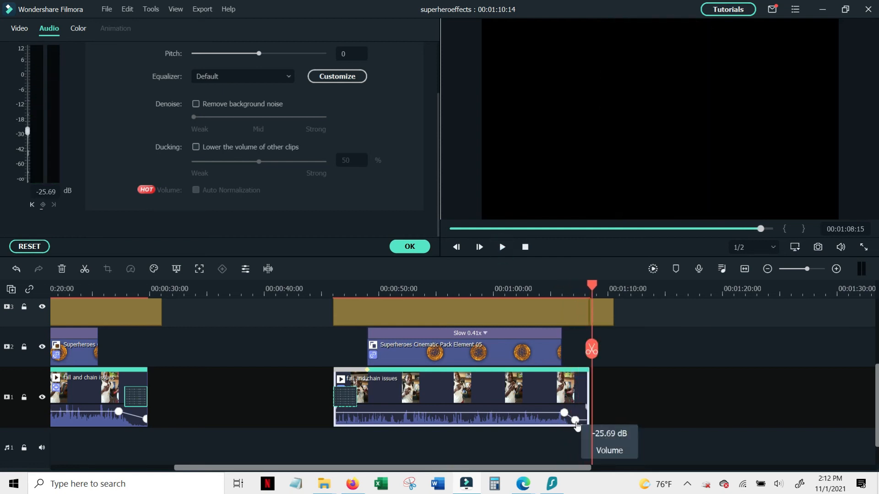
{"action": "left_click", "coordinate": [576, 420]}
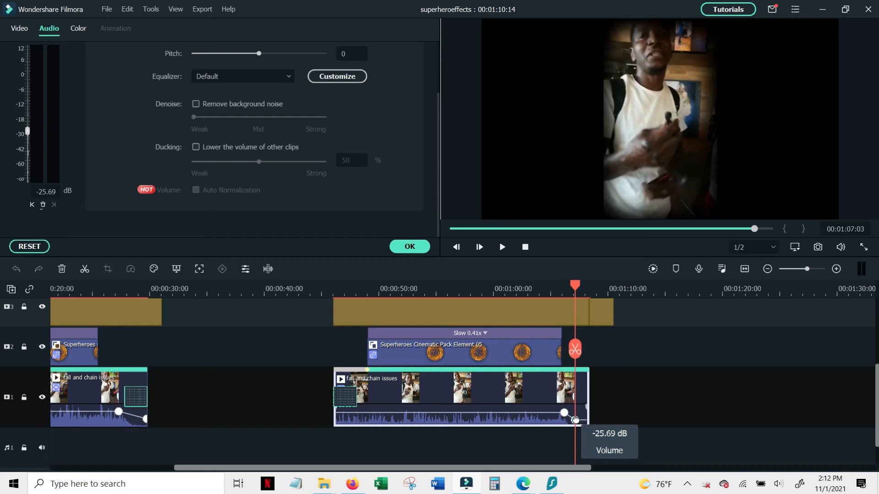
{"action": "left_click_drag", "start_coordinate": [577, 421], "coordinate": [580, 418]}
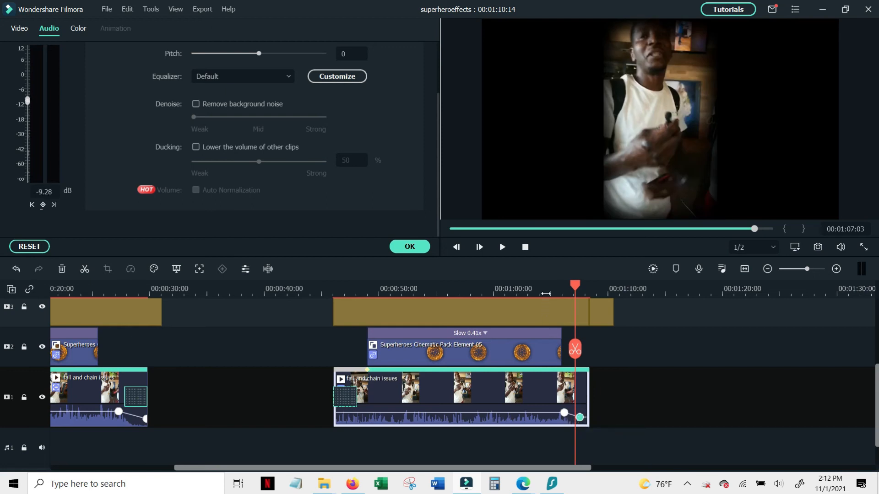
Play back the second clip's adjusted audio fade from about 00:01:04 and accept the audio settings.
{"action": "left_click", "coordinate": [546, 293]}
{"action": "left_click", "coordinate": [503, 247]}
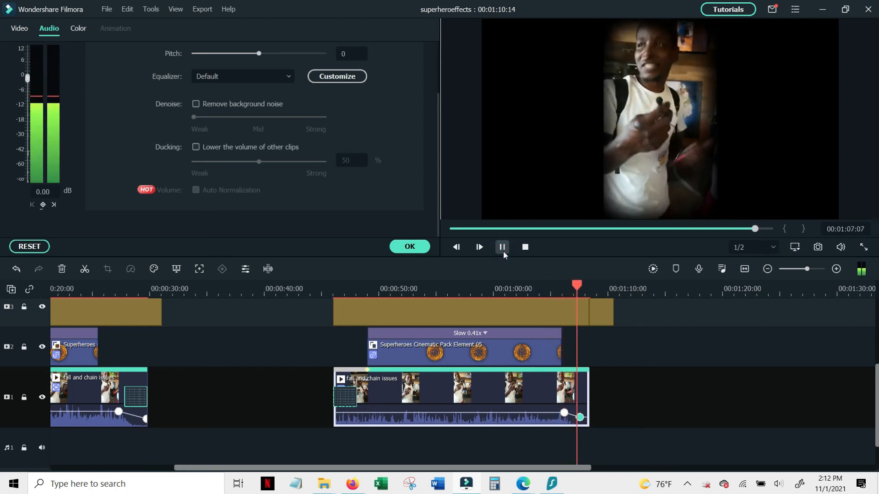
{"action": "left_click", "coordinate": [503, 253]}
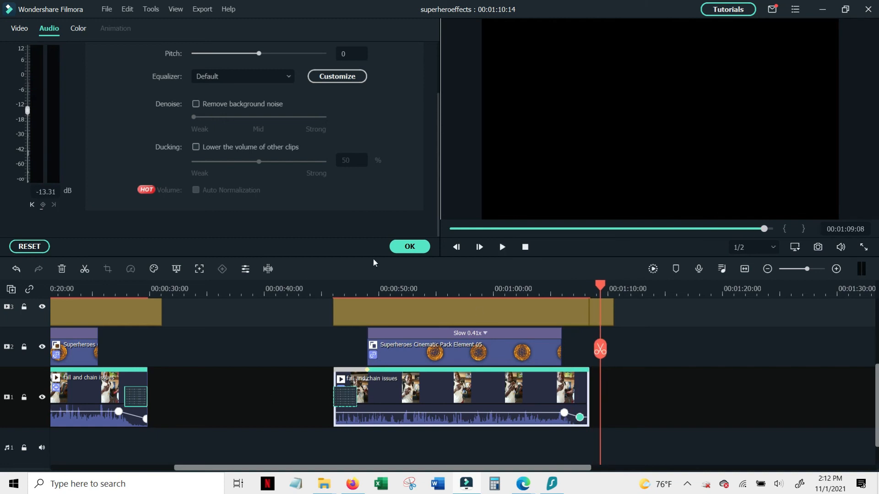
{"action": "left_click", "coordinate": [417, 247]}
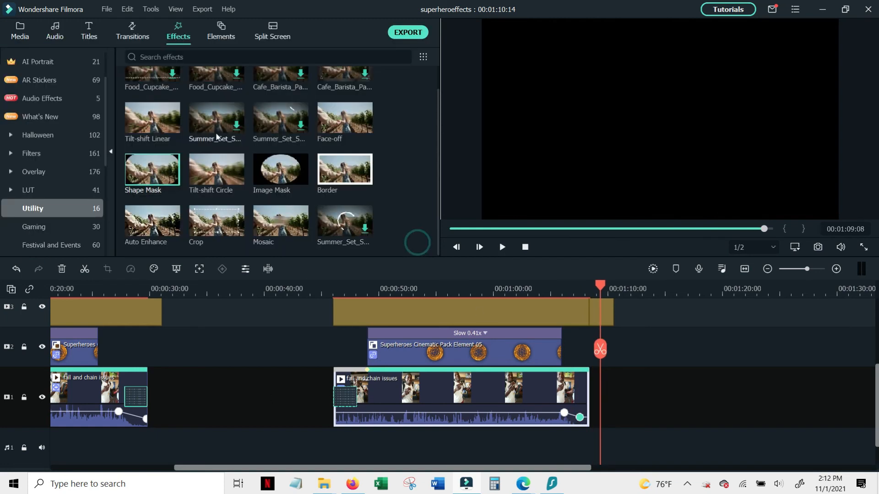
Apply the Basic Fade transition to the end of the second clip on track 1 and play back the ending.
{"action": "left_click", "coordinate": [131, 33]}
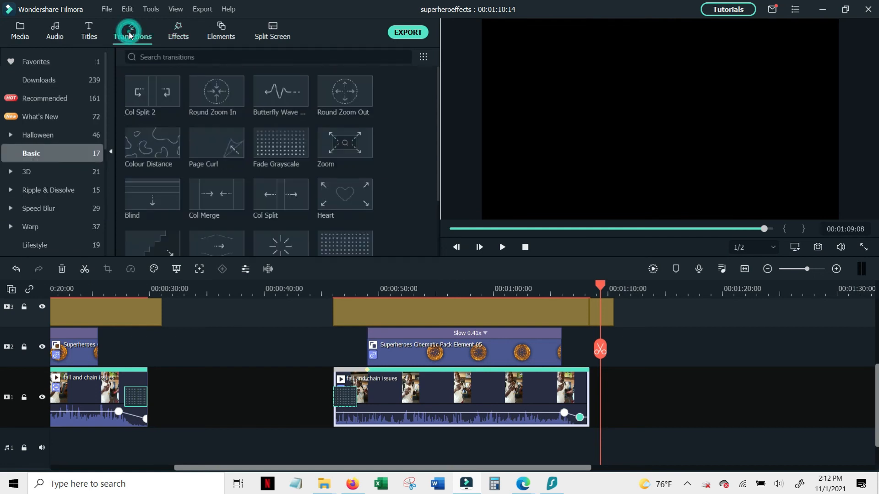
{"action": "scroll", "coordinate": [375, 193], "scroll_direction": "down", "scroll_amount": 2}
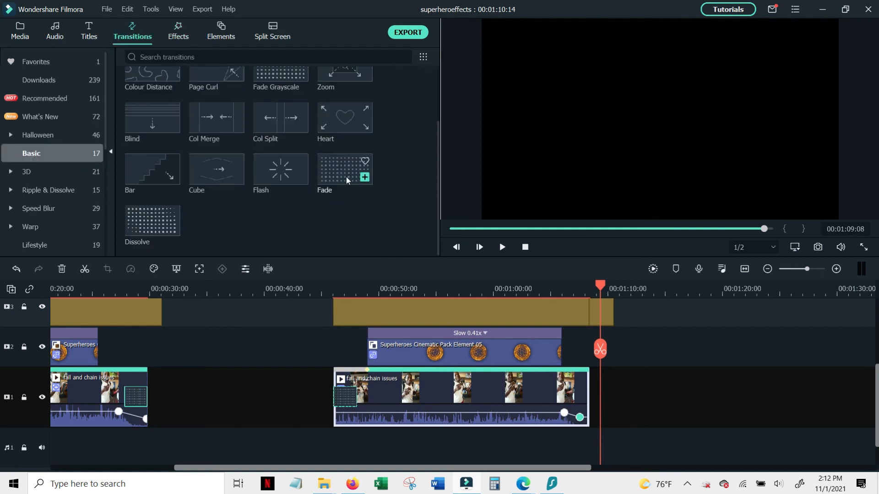
{"action": "left_click_drag", "start_coordinate": [346, 176], "coordinate": [589, 395]}
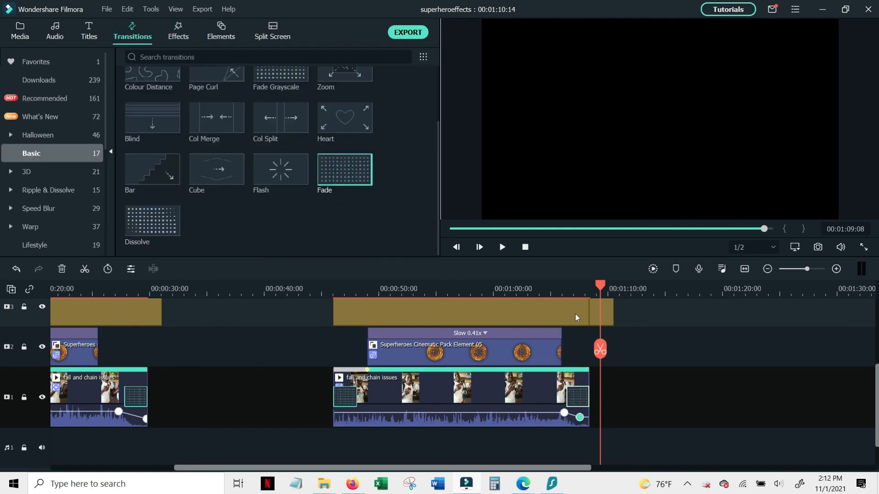
{"action": "left_click", "coordinate": [547, 292]}
{"action": "left_click", "coordinate": [503, 247]}
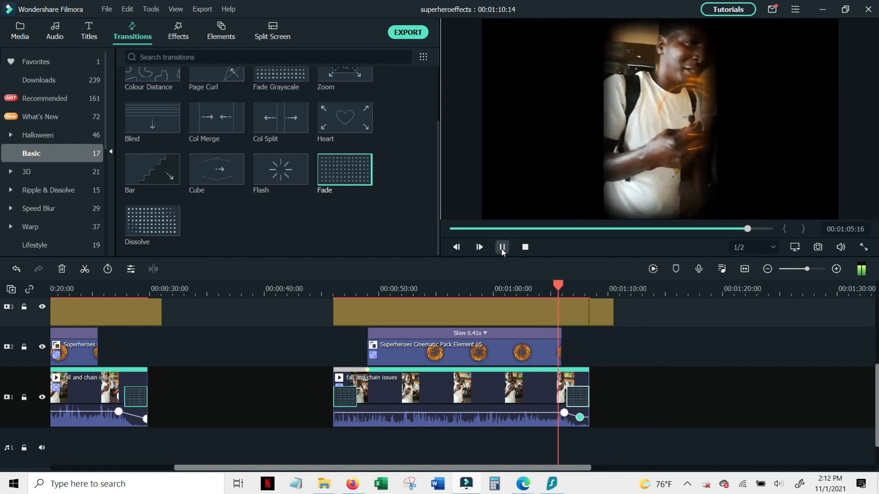
{"action": "left_click", "coordinate": [502, 247]}
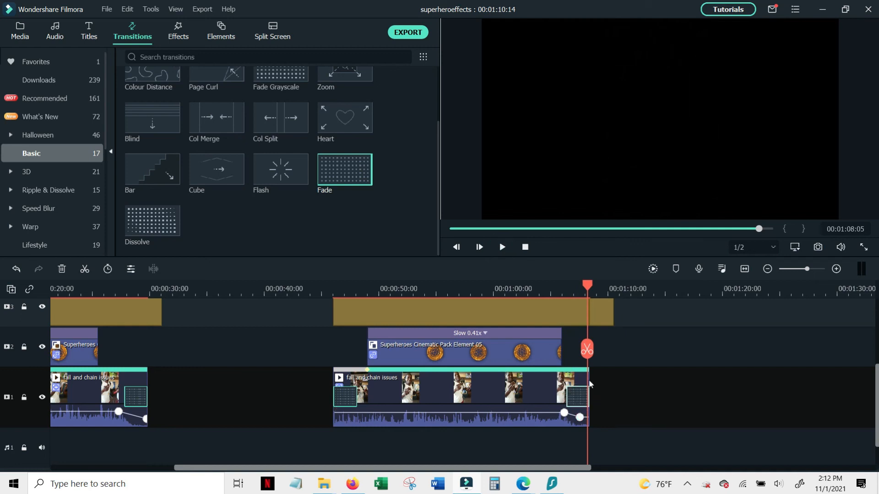
Extend the end of the second clip on track 1 by about one second and play back the fade-out from 00:01:07:06.
{"action": "left_click", "coordinate": [590, 379]}
{"action": "left_click_drag", "start_coordinate": [591, 378], "coordinate": [576, 352]}
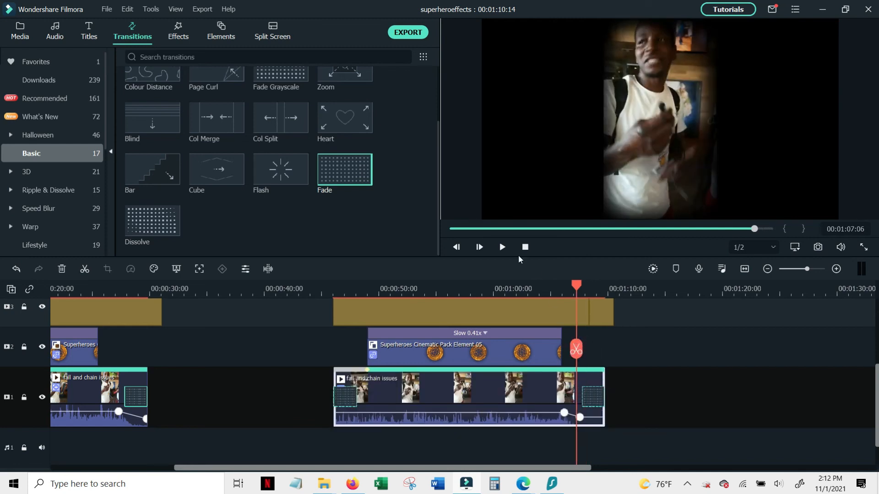
{"action": "left_click", "coordinate": [502, 248]}
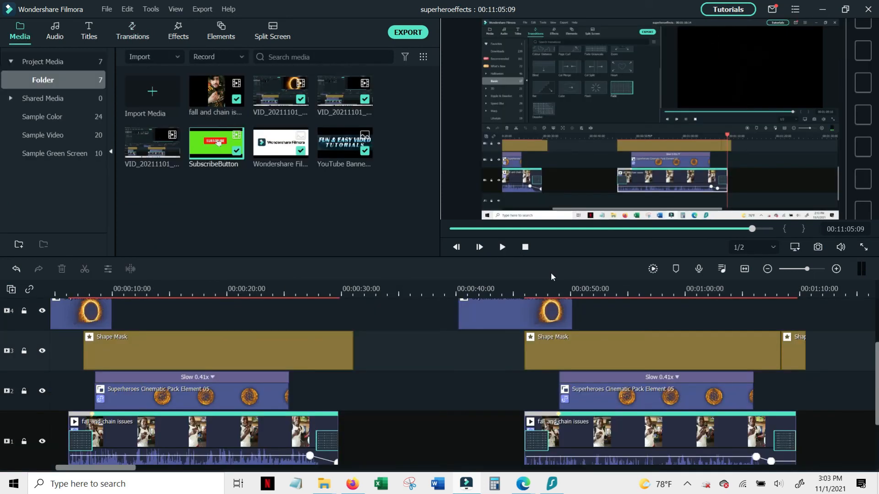
Play back the finished portal and magic circle sequence from just before 00:00:40:00.
{"action": "left_click", "coordinate": [448, 289]}
{"action": "left_click", "coordinate": [502, 247]}
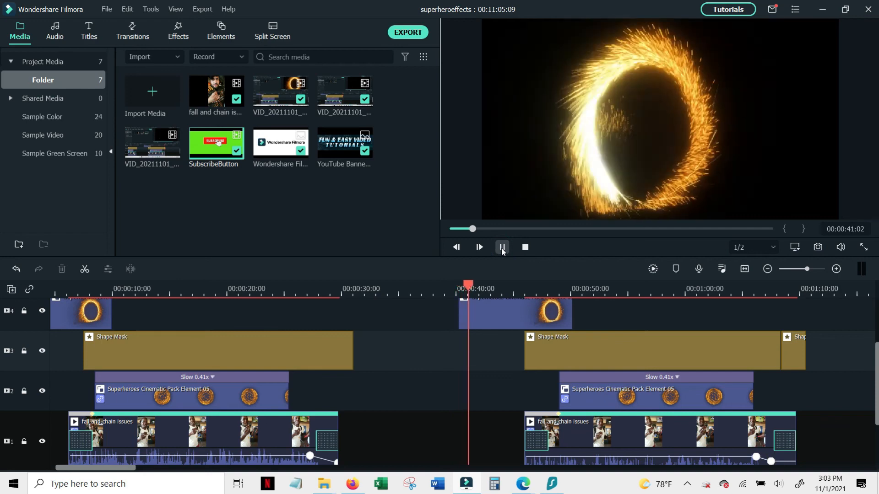